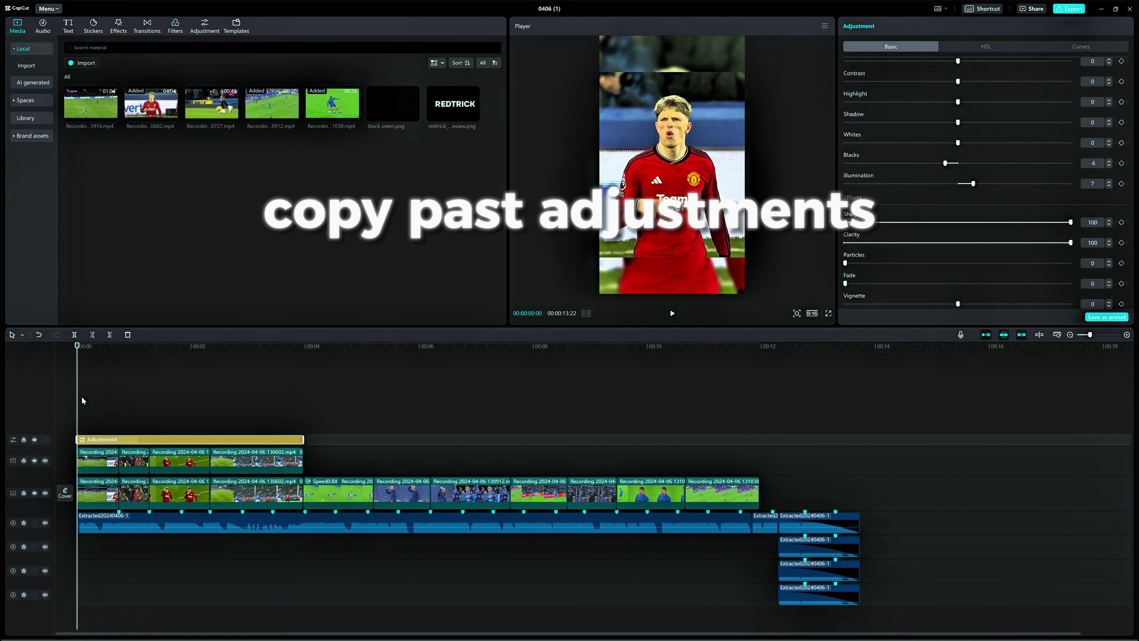
Duplicate the adjustment layer and add a Surface Blur lens effect above it with Blur 84 and Sharpen 100.
key("ctrl+v")
left_click(160, 416)
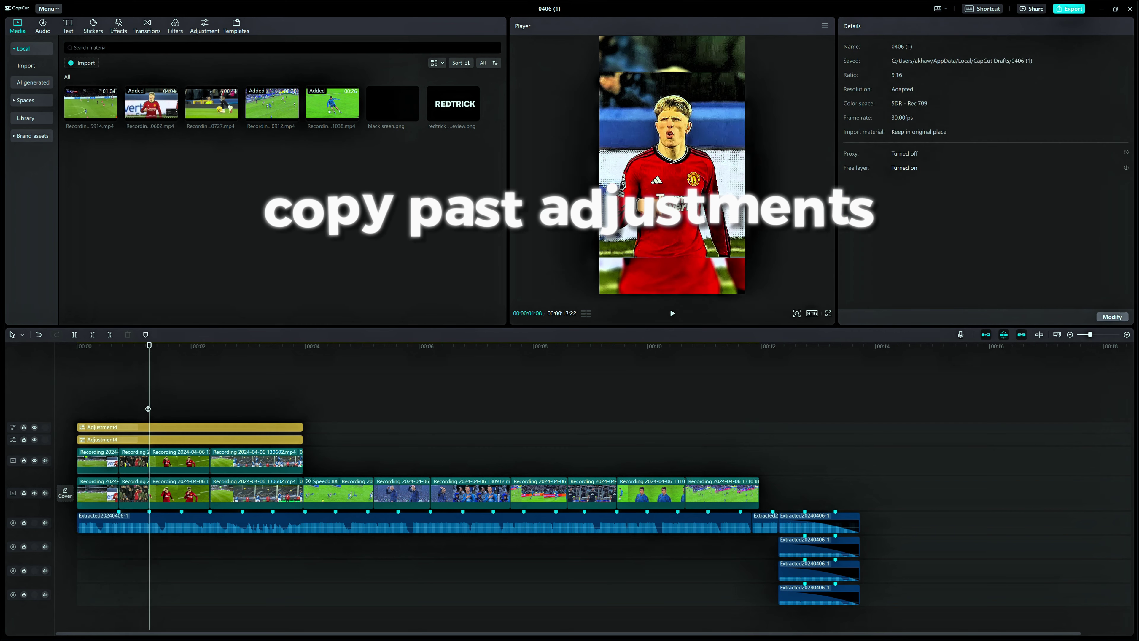
left_click(108, 34)
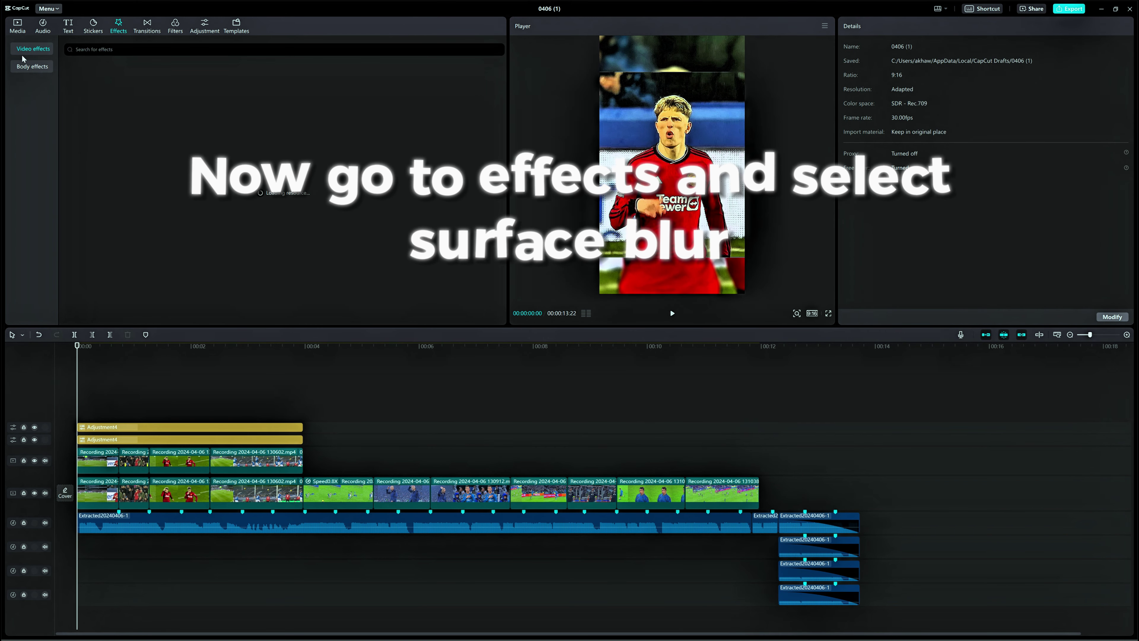
left_click(27, 116)
mouse_move(123, 93)
left_click(82, 103)
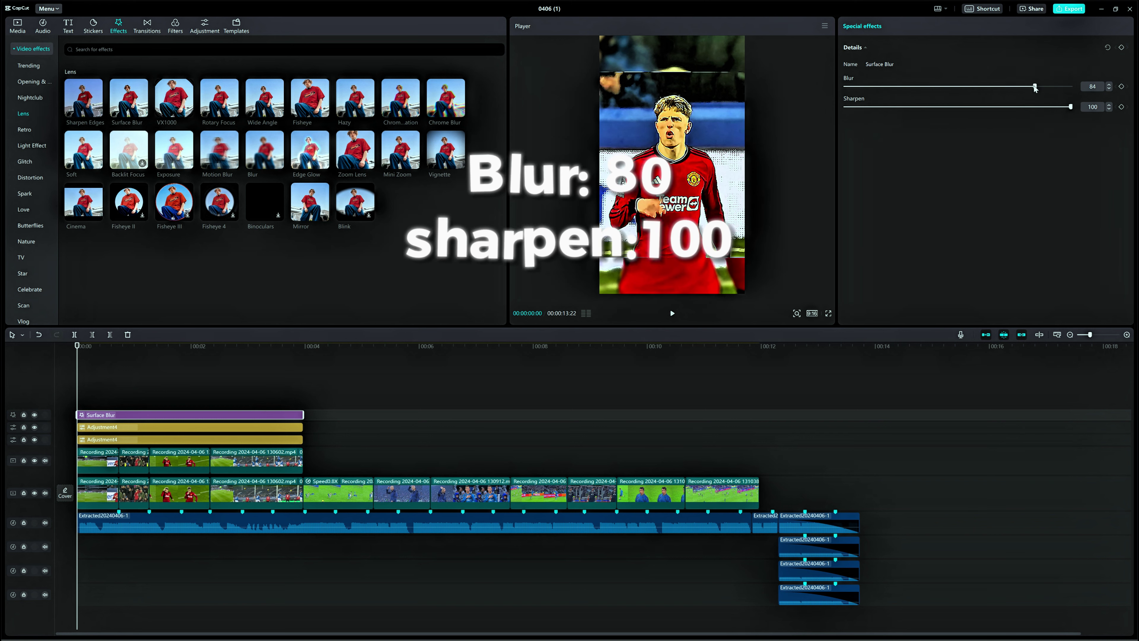
Combine the Surface Blur effect, both adjustment layers and the overlay clips beneath them into one compound clip.
left_click(226, 385)
left_click_drag(344, 402, 76, 471)
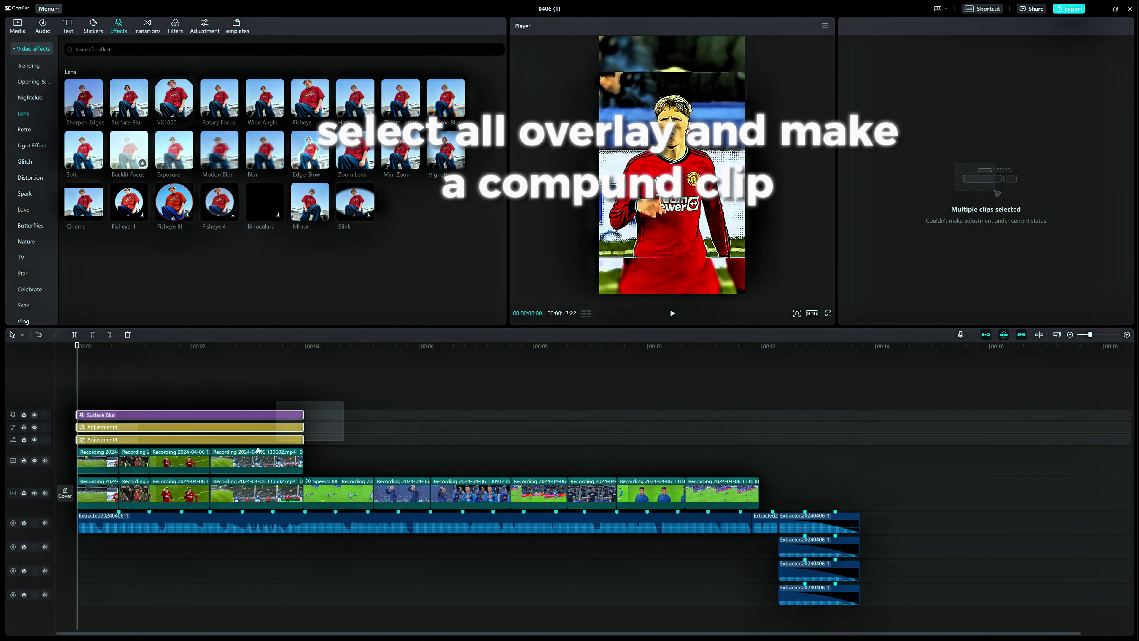
right_click(102, 460)
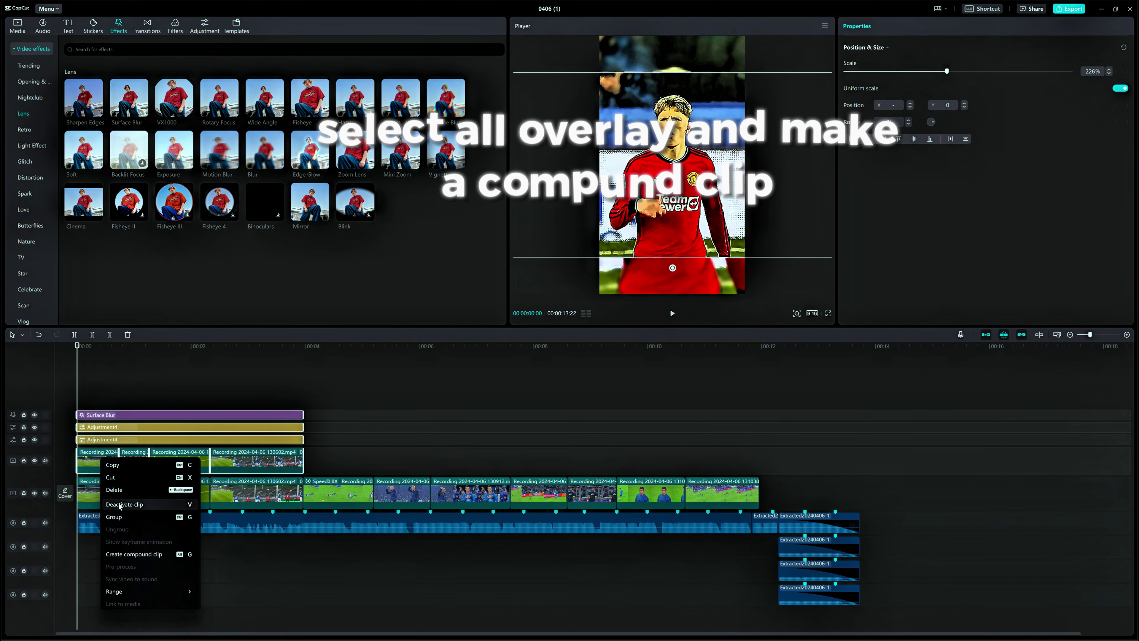
left_click(142, 554)
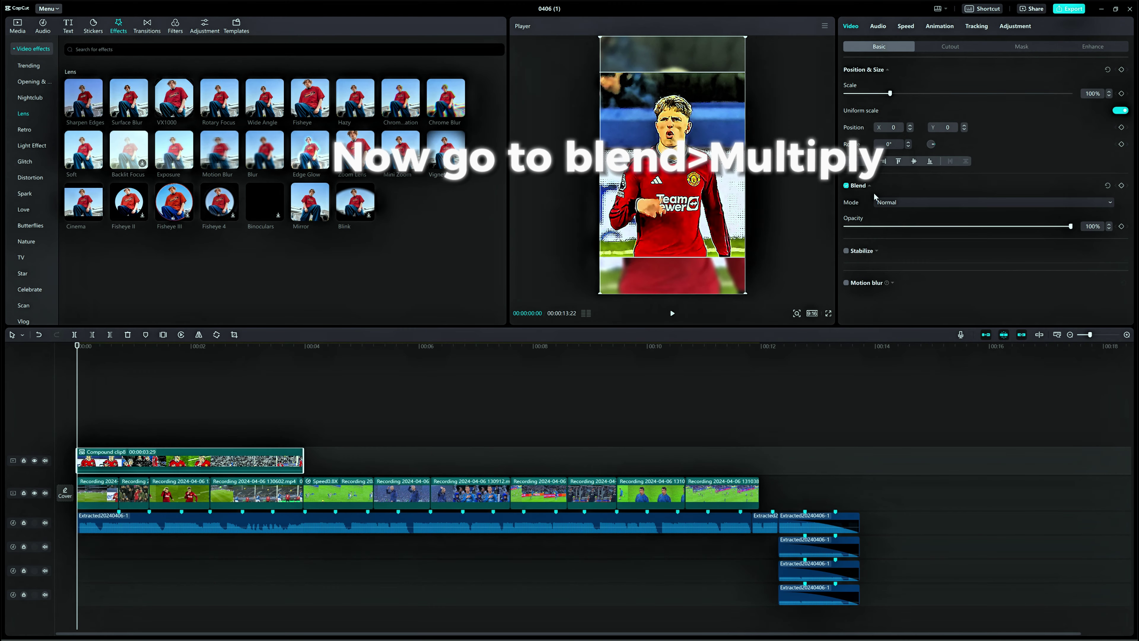
Set the compound clip's blend mode to Multiply with 43% opacity.
left_click(903, 202)
left_click(909, 359)
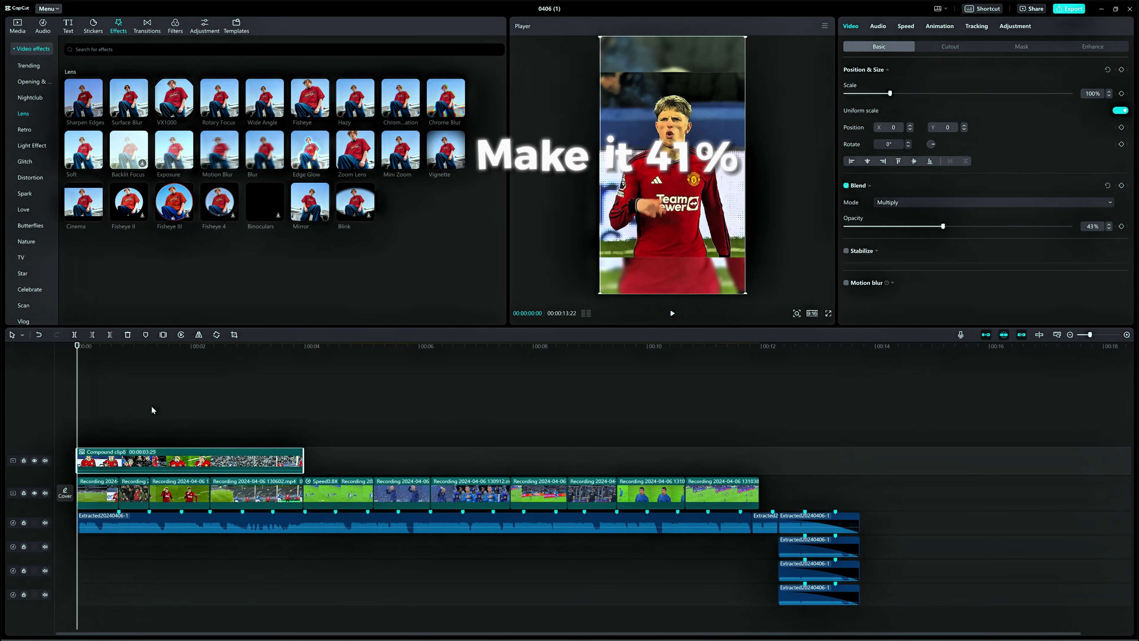
left_click(74, 438)
Duplicate the original clips at the start of the main track onto an overlay track beneath the compound clip.
left_click_drag(68, 486, 242, 502)
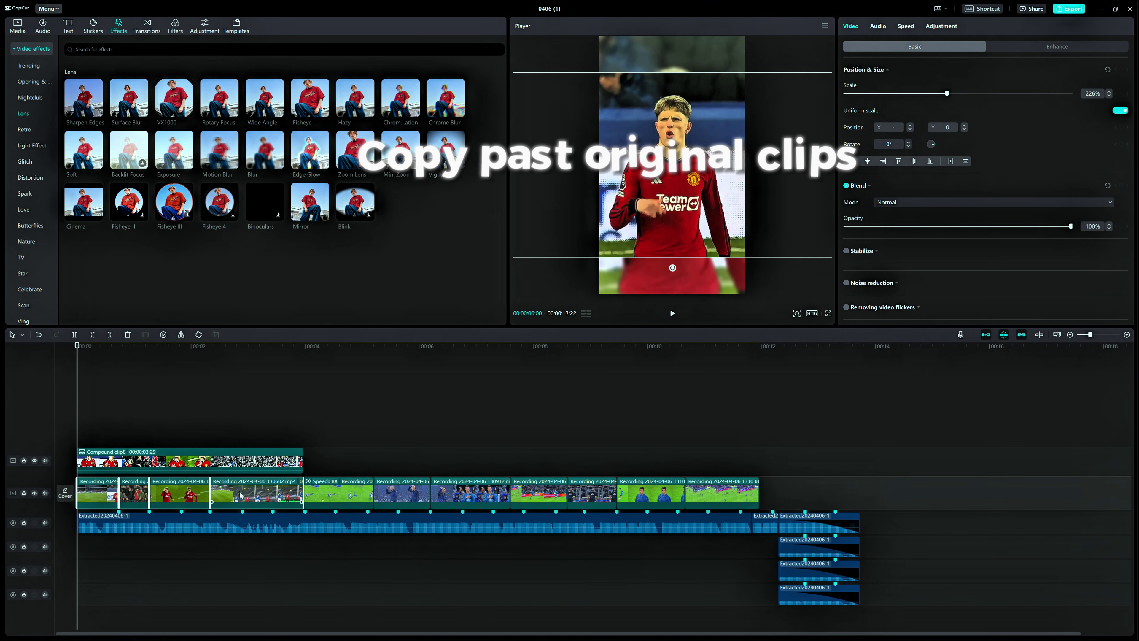
key("ctrl+v")
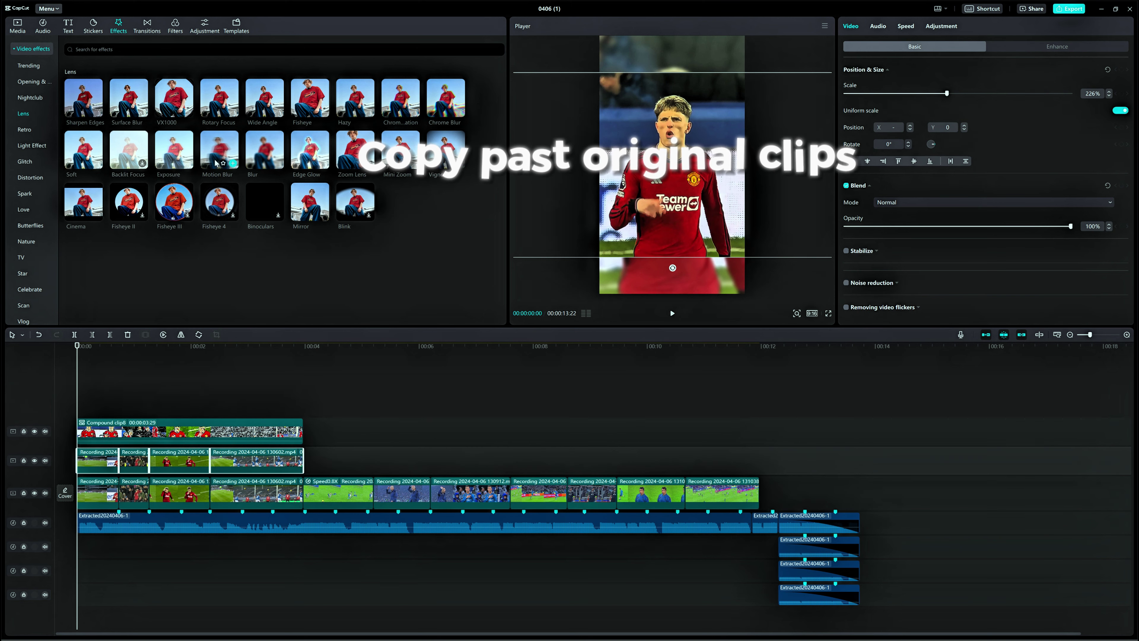
Add Motion Blur and Surface Blur effects above the duplicated clips, with the Surface Blur at Blur 23 and Sharpen about 14.
left_click_drag(216, 163, 304, 440)
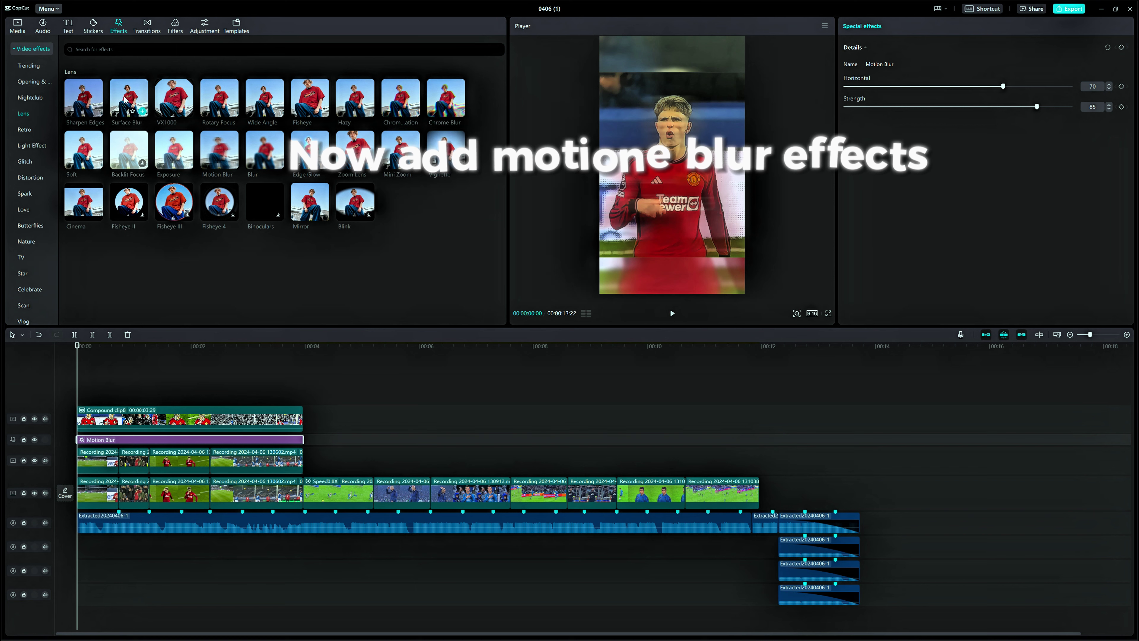
left_click_drag(125, 100, 148, 427)
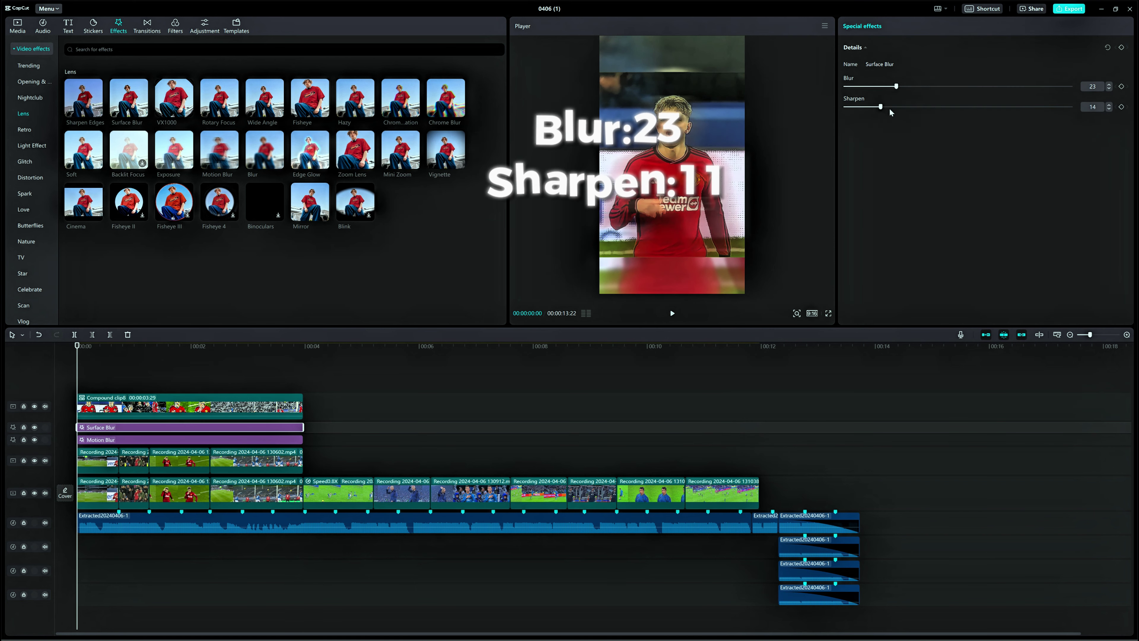
left_click(39, 377)
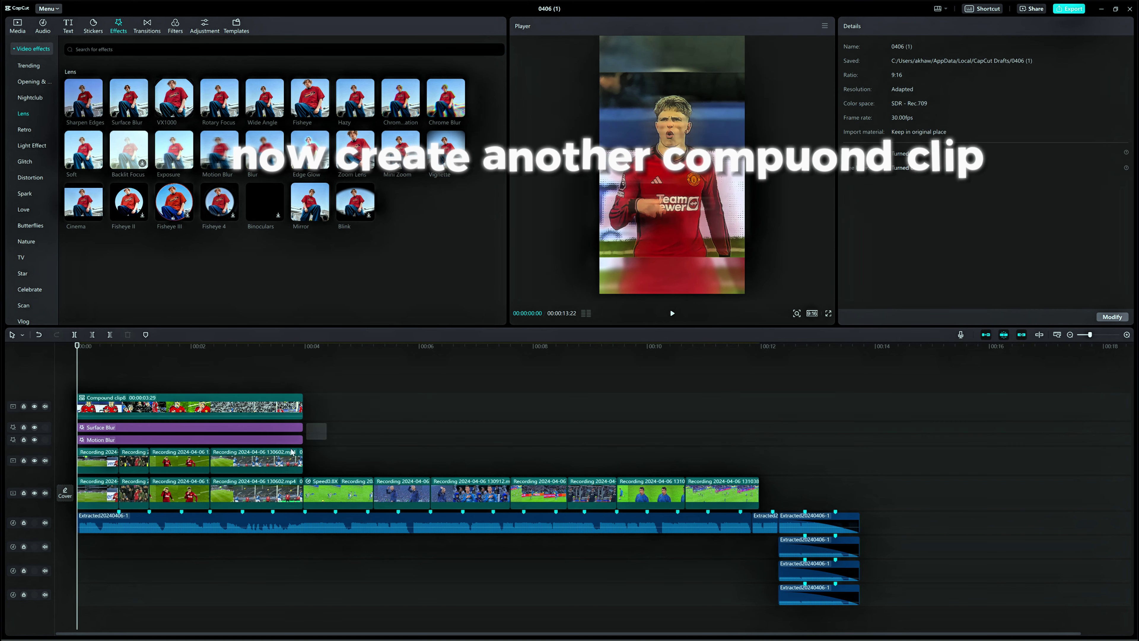
Combine the Surface Blur and Motion Blur effects and the duplicated clips into a second compound clip.
left_click_drag(291, 449, 104, 450)
right_click(104, 451)
left_click(145, 549)
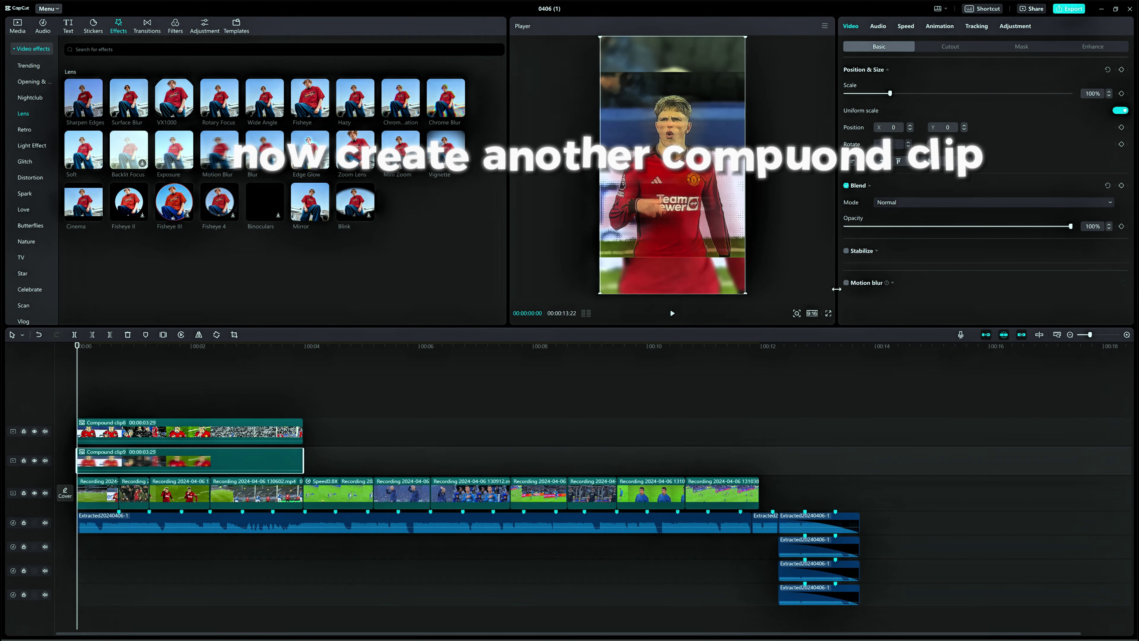
Set the second compound clip's blend mode to Soft light with about 65% opacity.
left_click(901, 202)
left_click(911, 276)
left_click(946, 199)
left_click(926, 280)
left_click(940, 226)
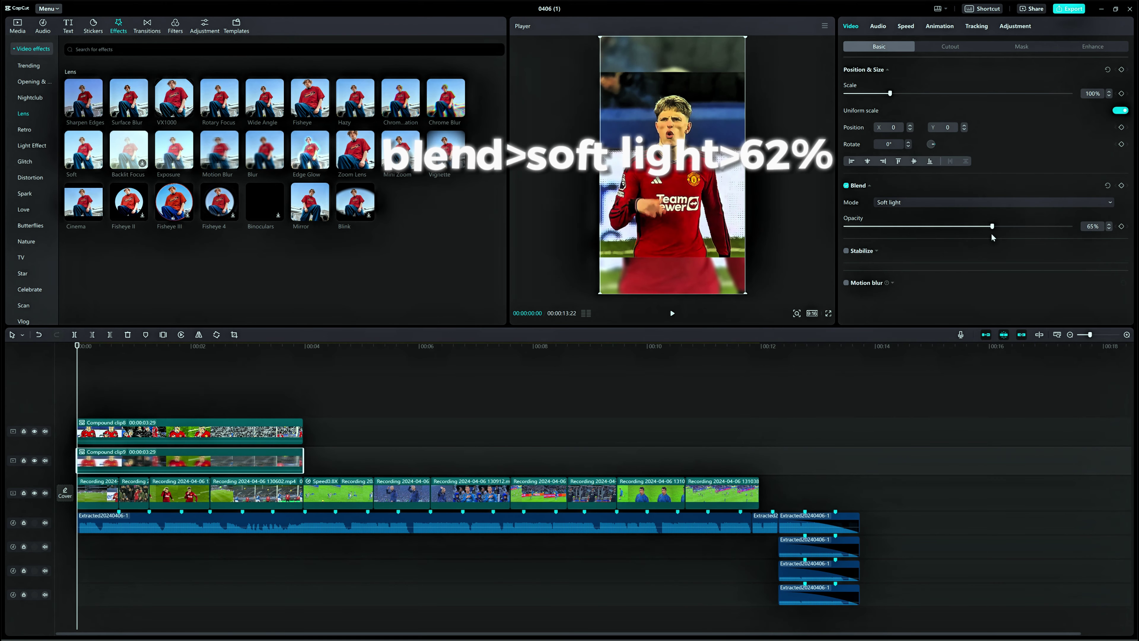
left_click_drag(1019, 274, 1037, 273)
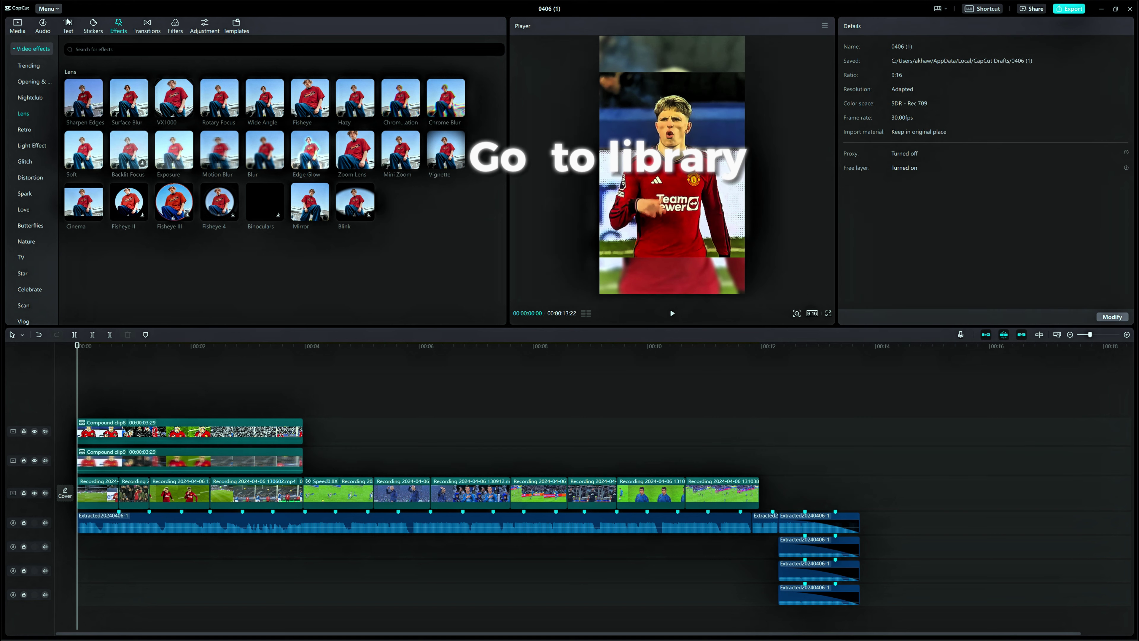
Add the white clip from the media library on a new track above the compound clips, trimmed to about four seconds.
left_click(16, 25)
left_click(32, 120)
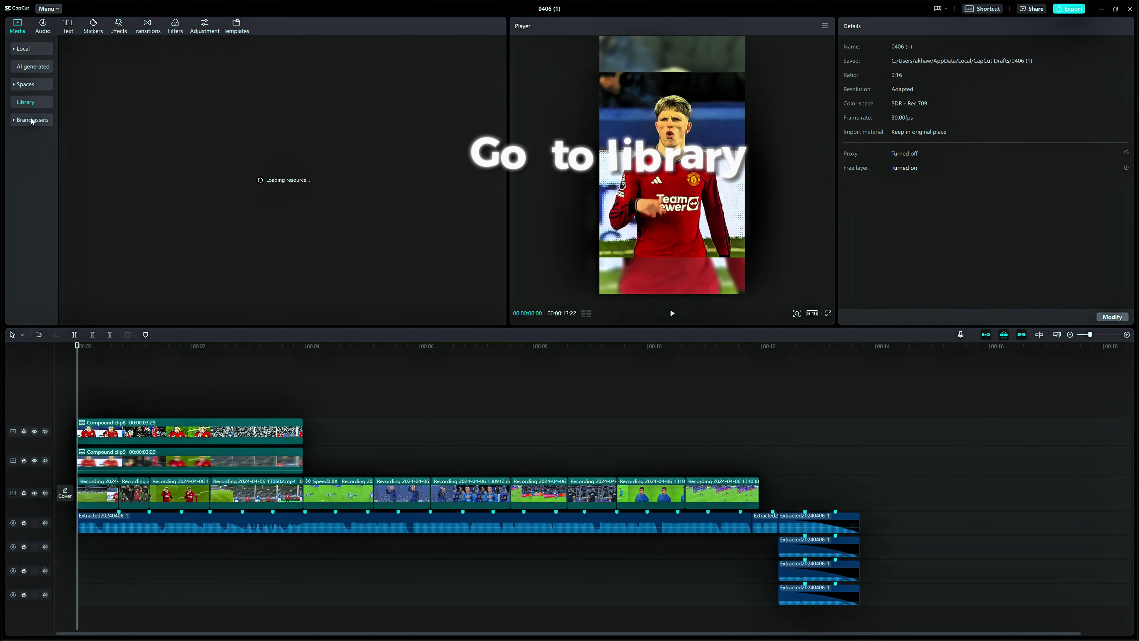
left_click_drag(92, 96, 75, 400)
left_click_drag(366, 397, 311, 397)
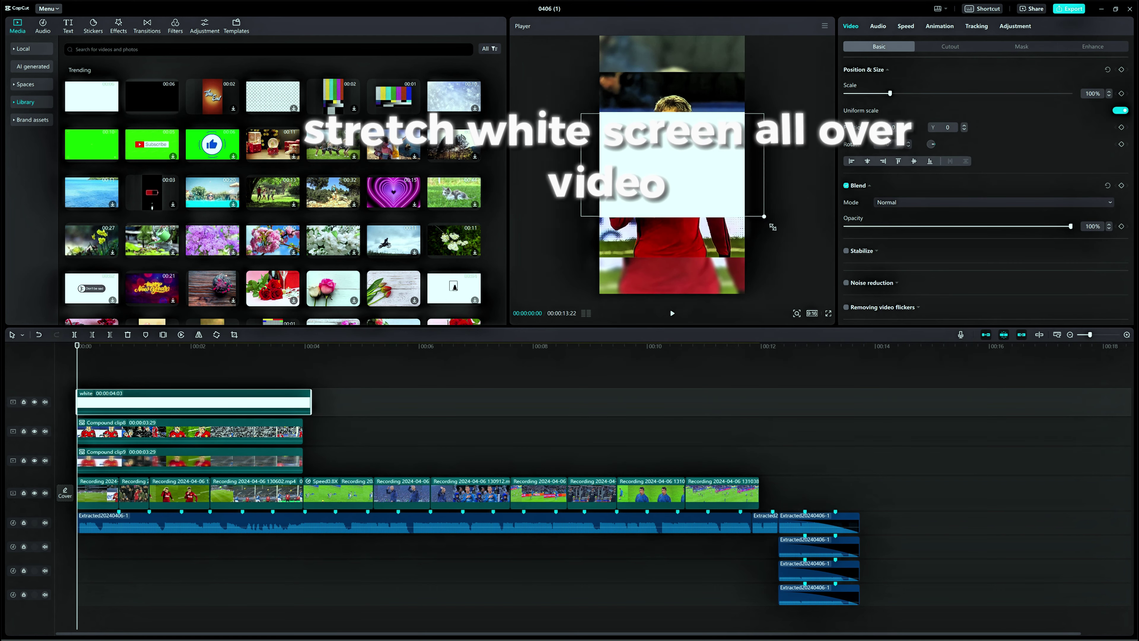
Scale the white clip to 351% so it covers the frame, and blend it as Overlay with 24% opacity.
left_click_drag(765, 217, 999, 389)
left_click(944, 202)
left_click(944, 224)
left_click_drag(944, 226, 899, 239)
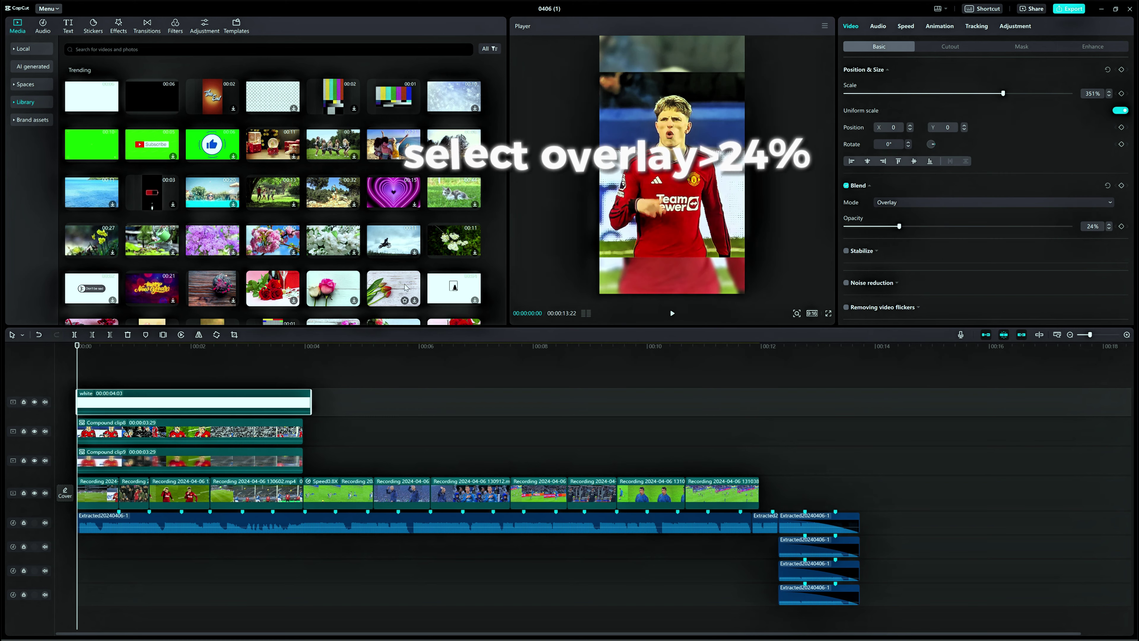
left_click(672, 314)
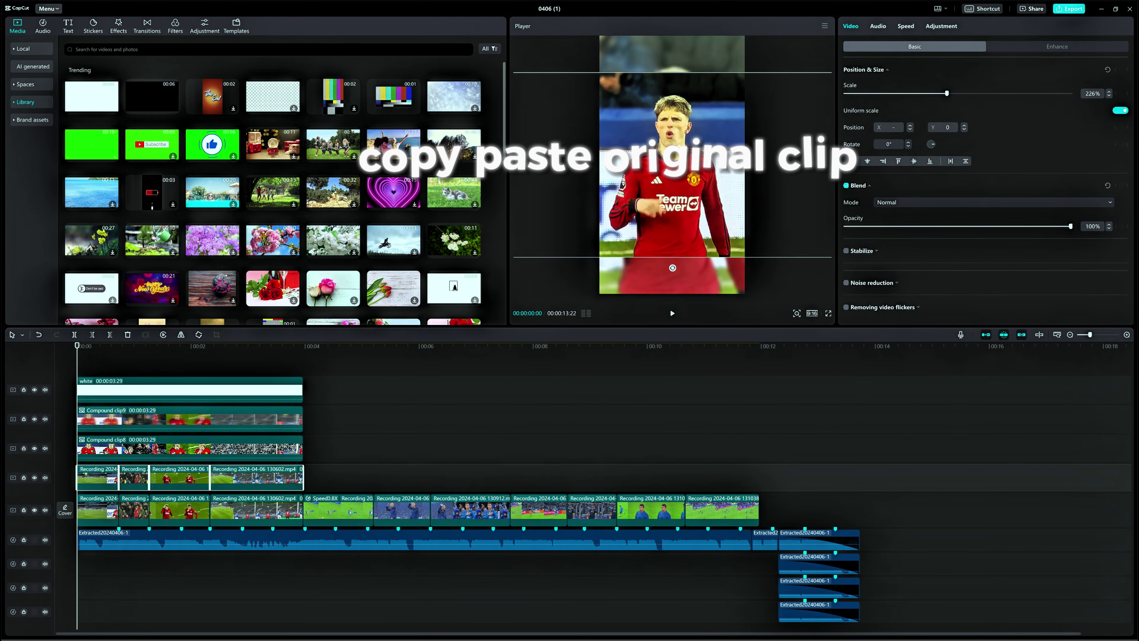
Add the Retro filter Friends above the newly duplicated original clips and set its strength to 73.
left_click(175, 26)
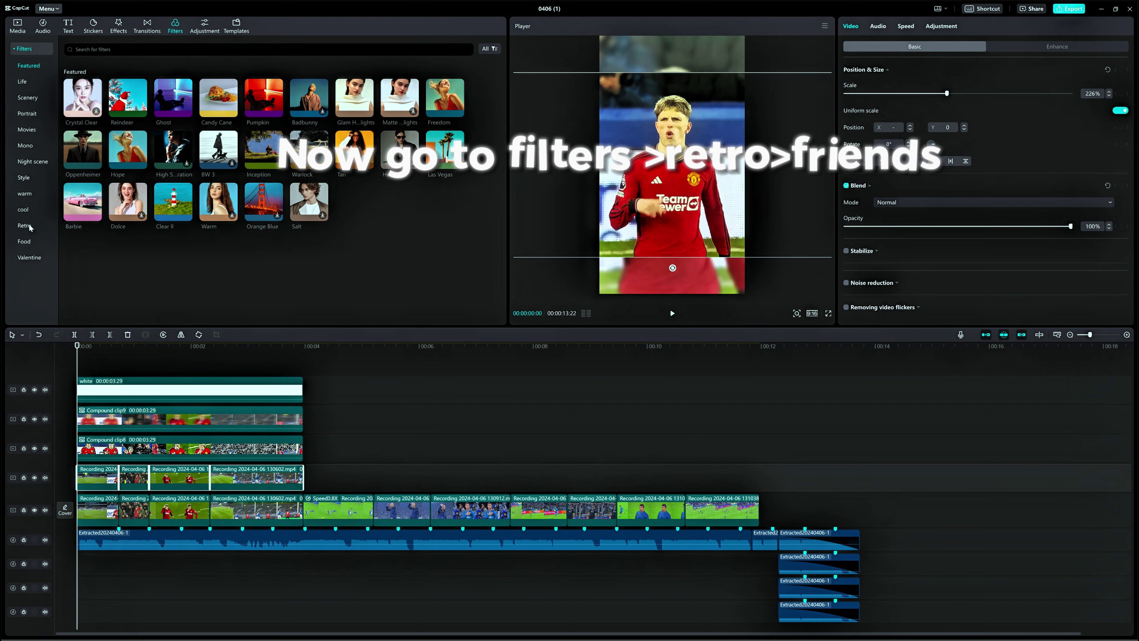
left_click(28, 226)
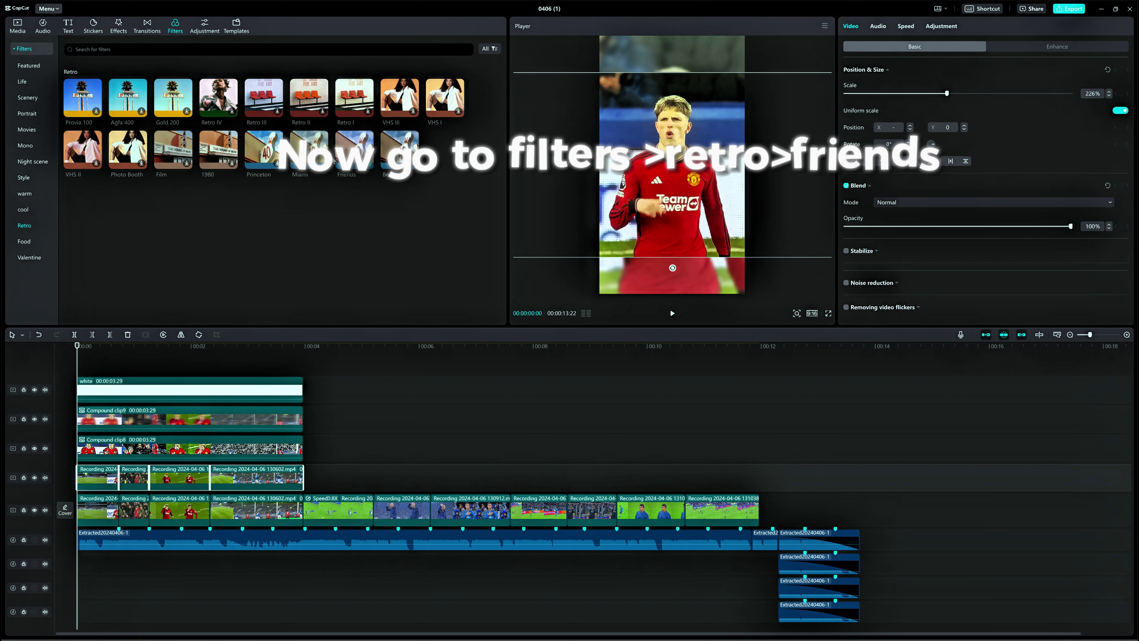
left_click_drag(354, 150, 101, 469)
left_click_drag(1017, 85, 1005, 85)
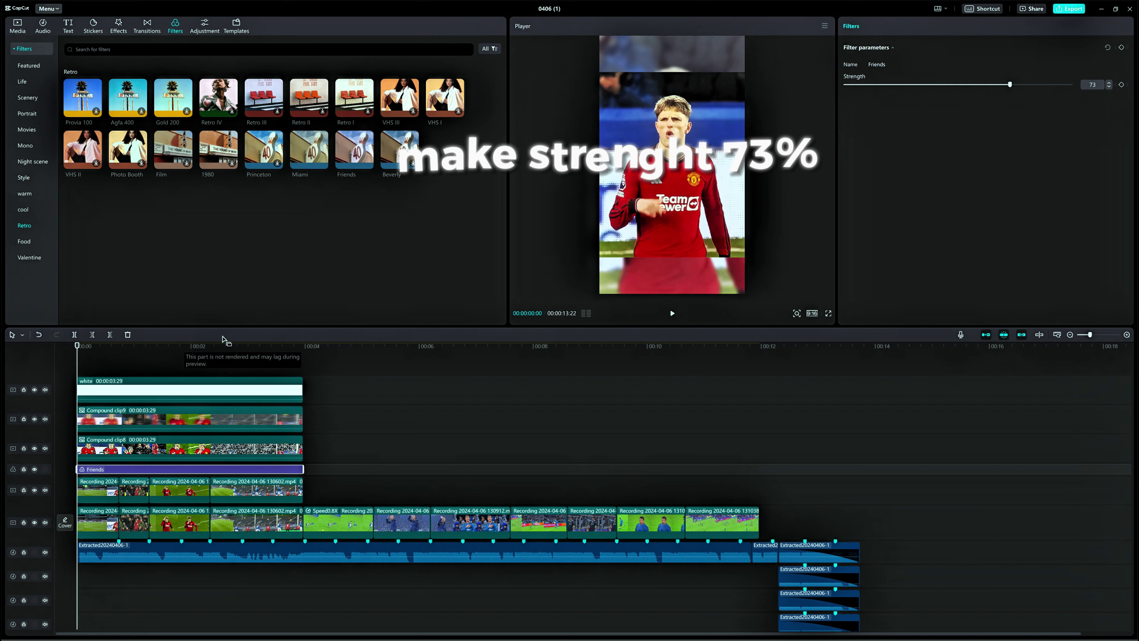
Adjust the duplicated clips beneath the Friends filter to Temp -30 and Clarity 100.
left_click_drag(320, 495, 99, 490)
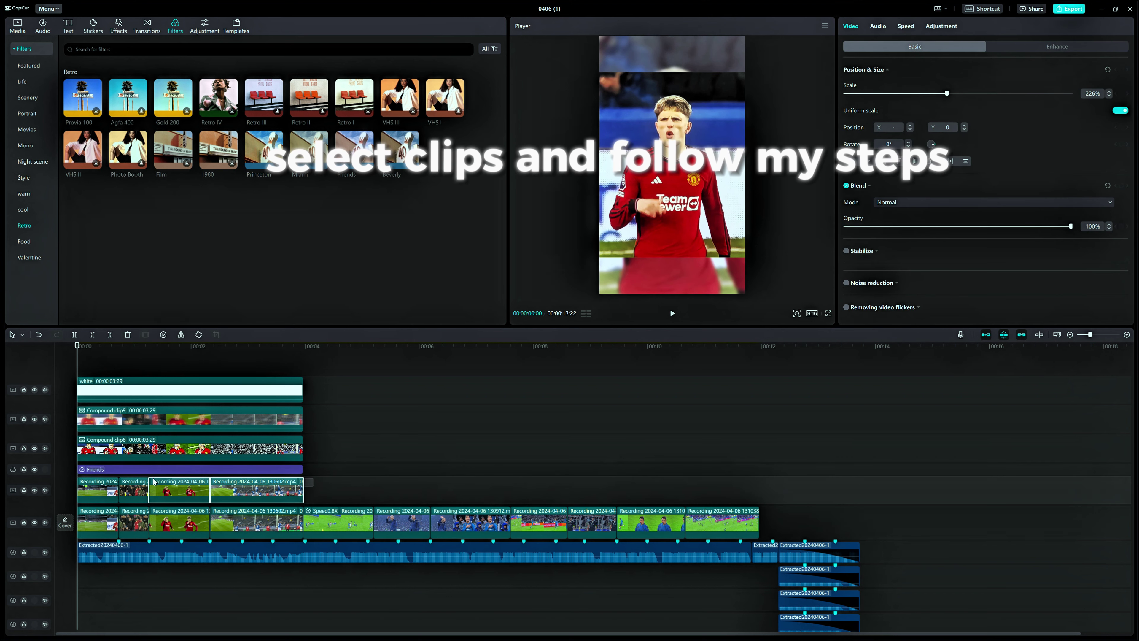
left_click(937, 29)
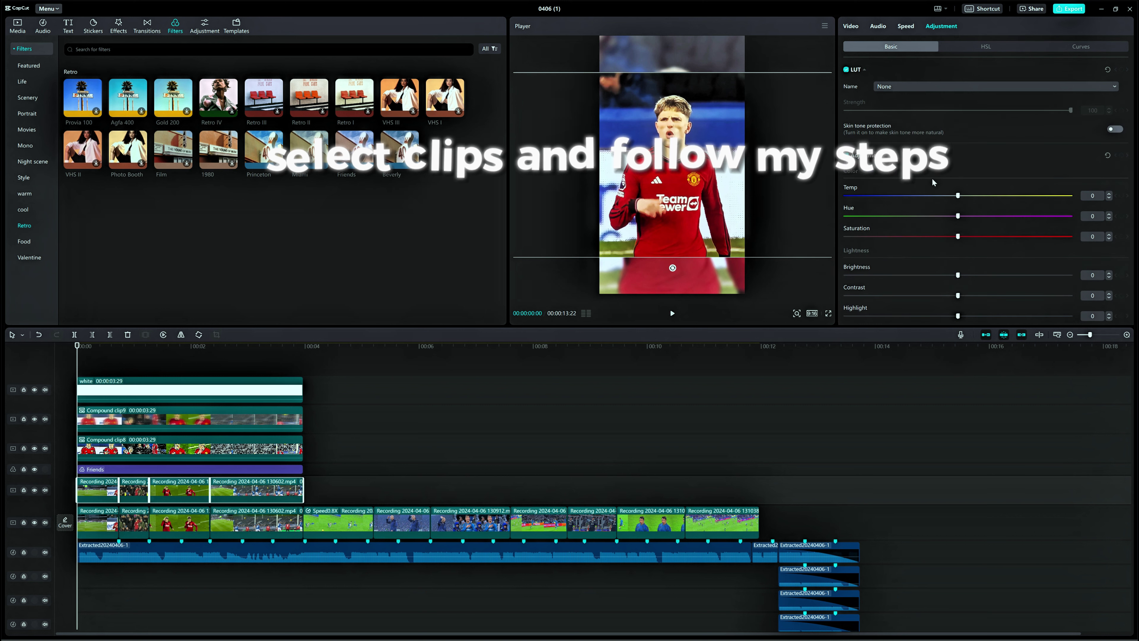
left_click_drag(958, 195, 898, 201)
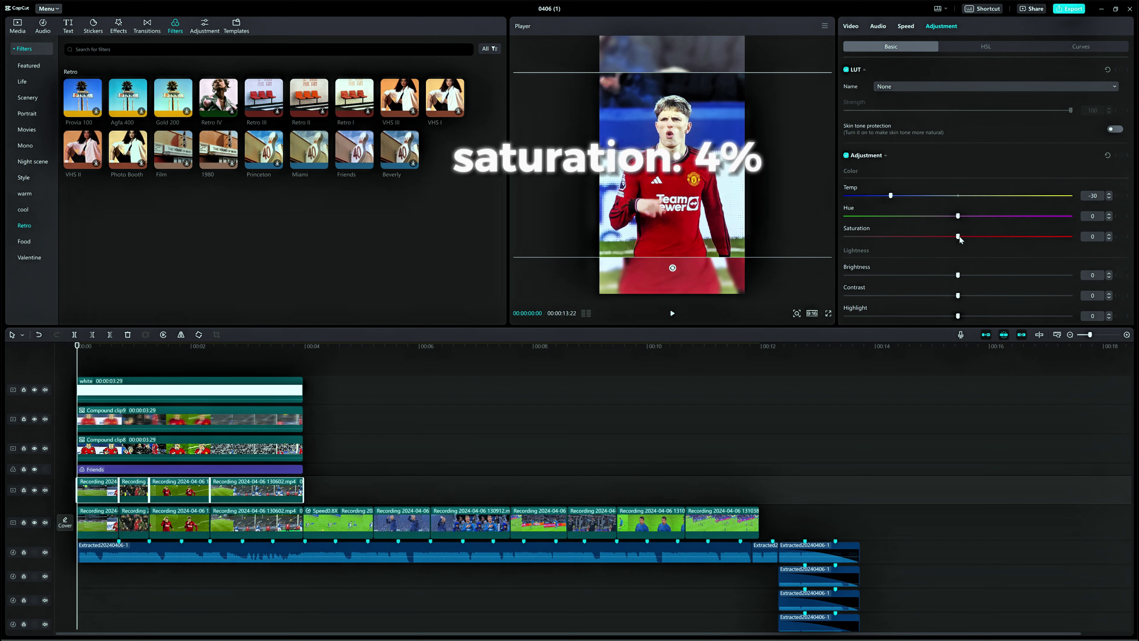
left_click_drag(845, 258, 1090, 261)
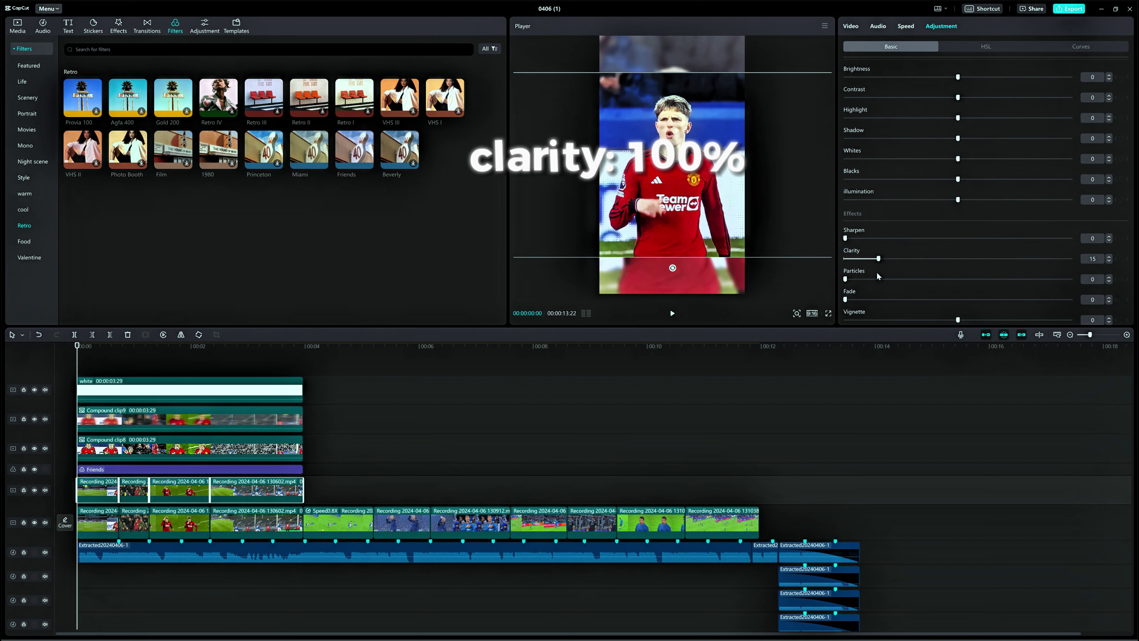
Combine the Friends filter and the adjusted clips beneath it into a third compound clip.
left_click(210, 373)
key("Home")
left_click_drag(327, 467, 103, 489)
right_click(103, 490)
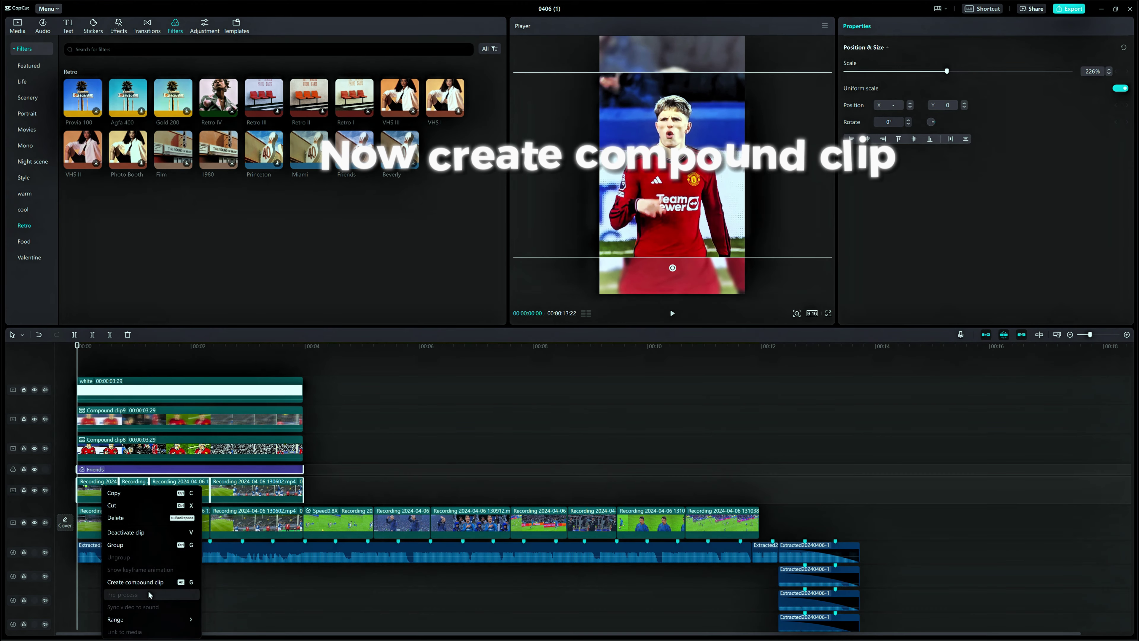
left_click(150, 583)
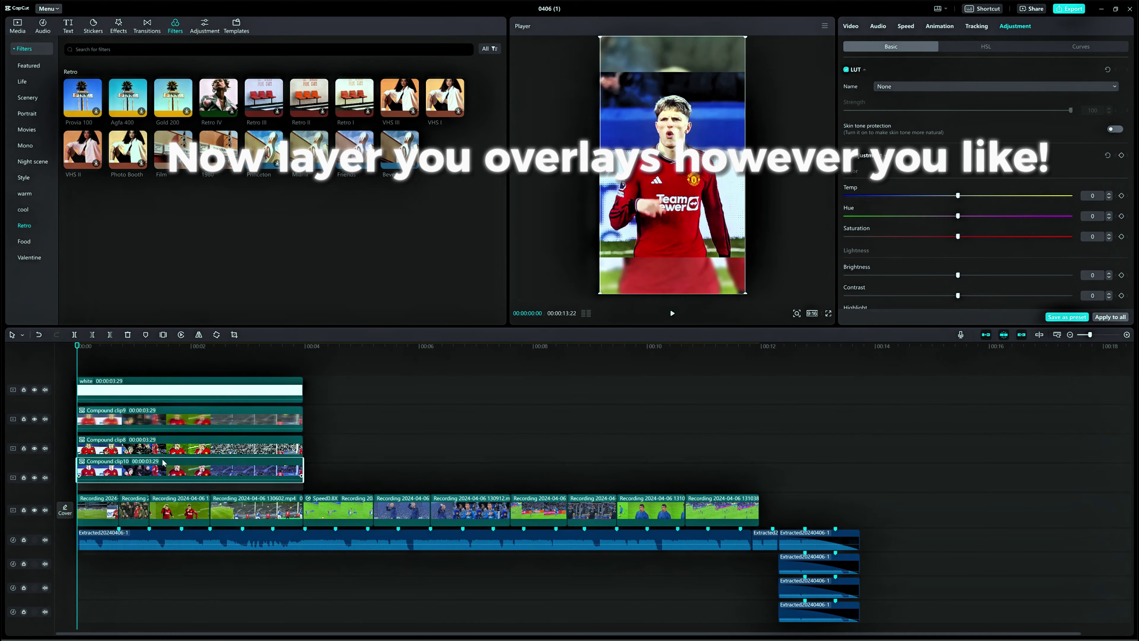
Reorder the overlays from top down: third compound clip, Multiply compound clip, white clip, Soft light compound clip.
left_click_drag(153, 477, 155, 372)
left_click(179, 443)
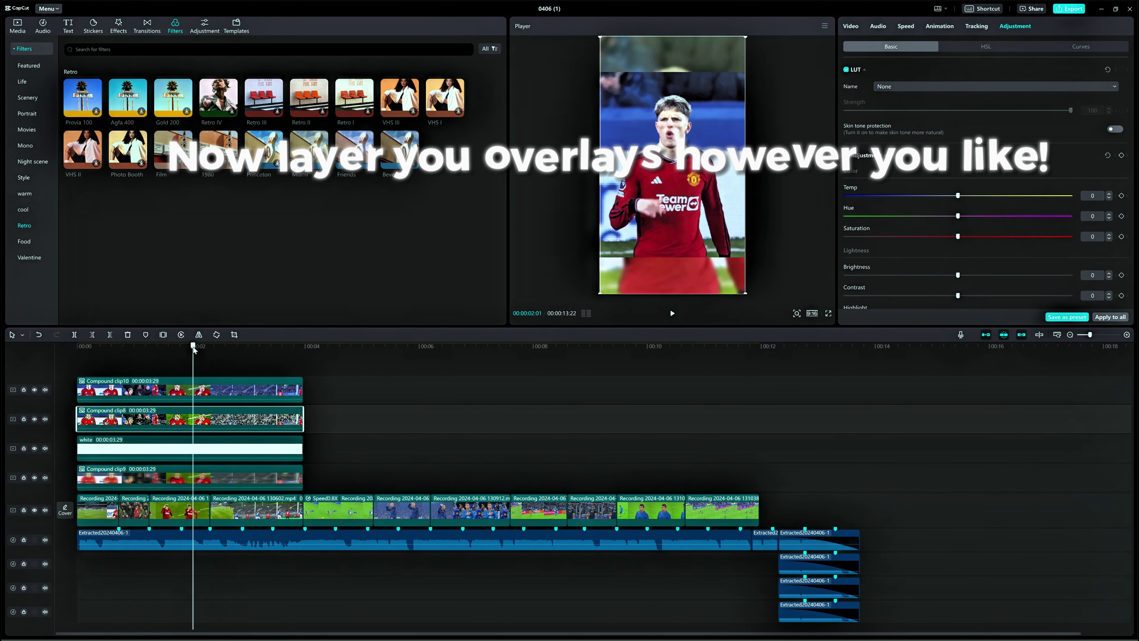
left_click(193, 583)
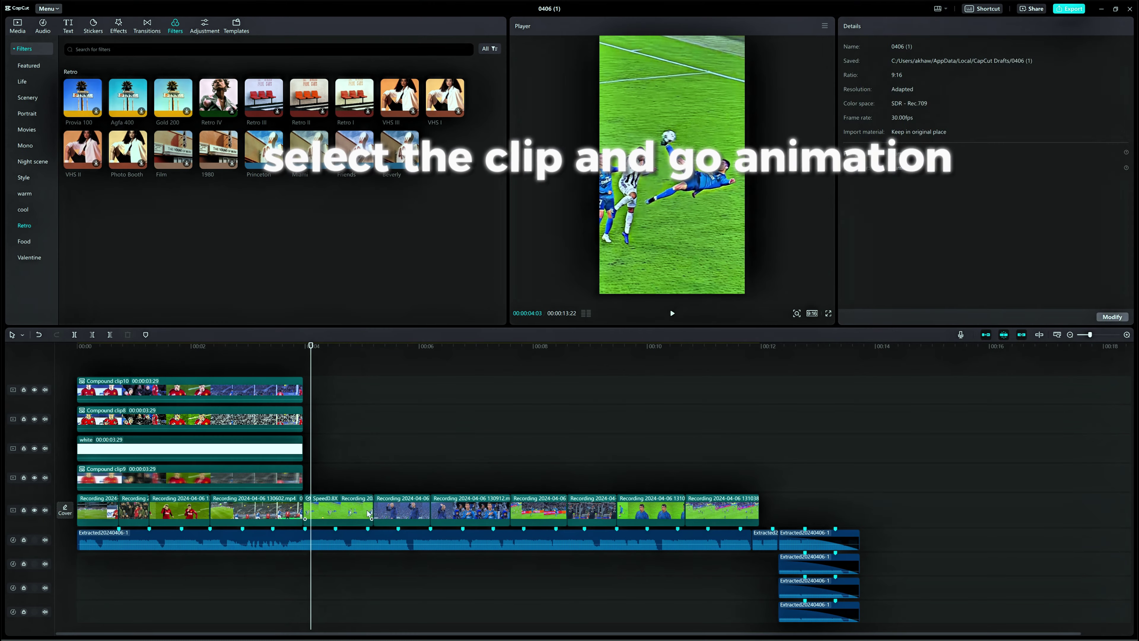
Apply swing In animations to the main-track clips after the overlays, using Swing Bottom Right on the first and a left swing on the next.
left_click(369, 513)
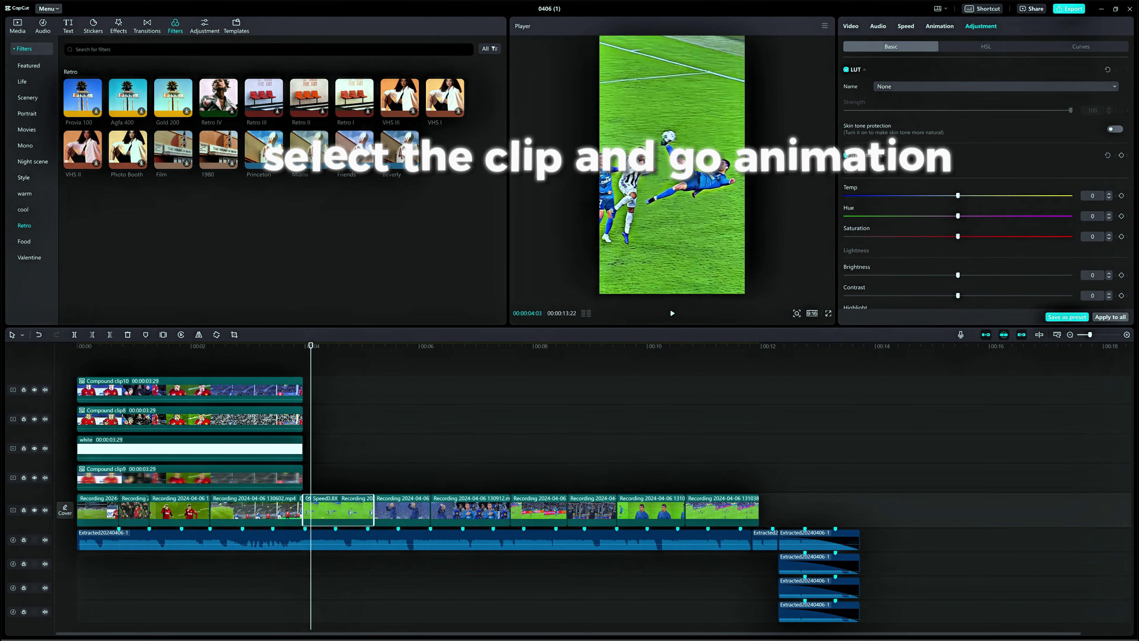
left_click(949, 28)
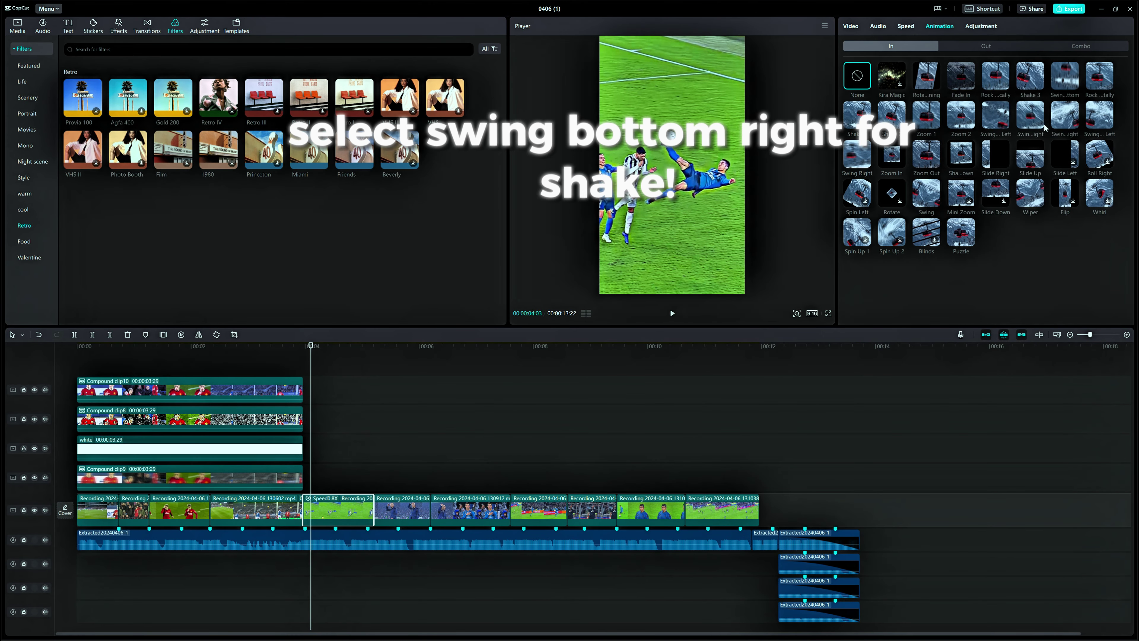
left_click(1032, 121)
left_click(402, 512)
left_click(1030, 119)
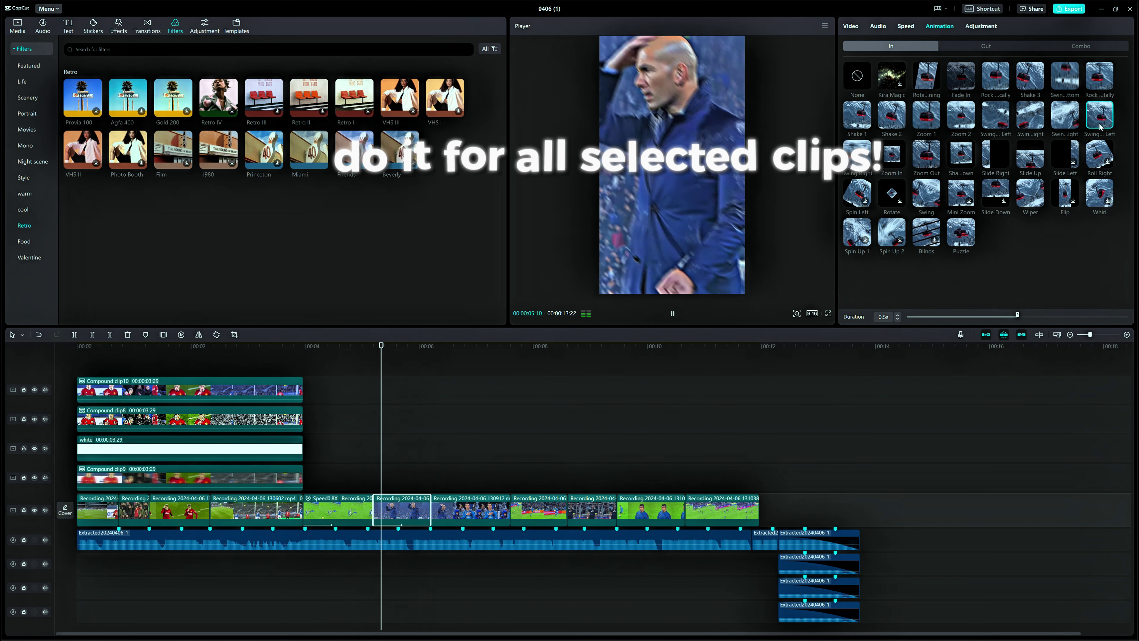
left_click_drag(471, 512, 540, 505)
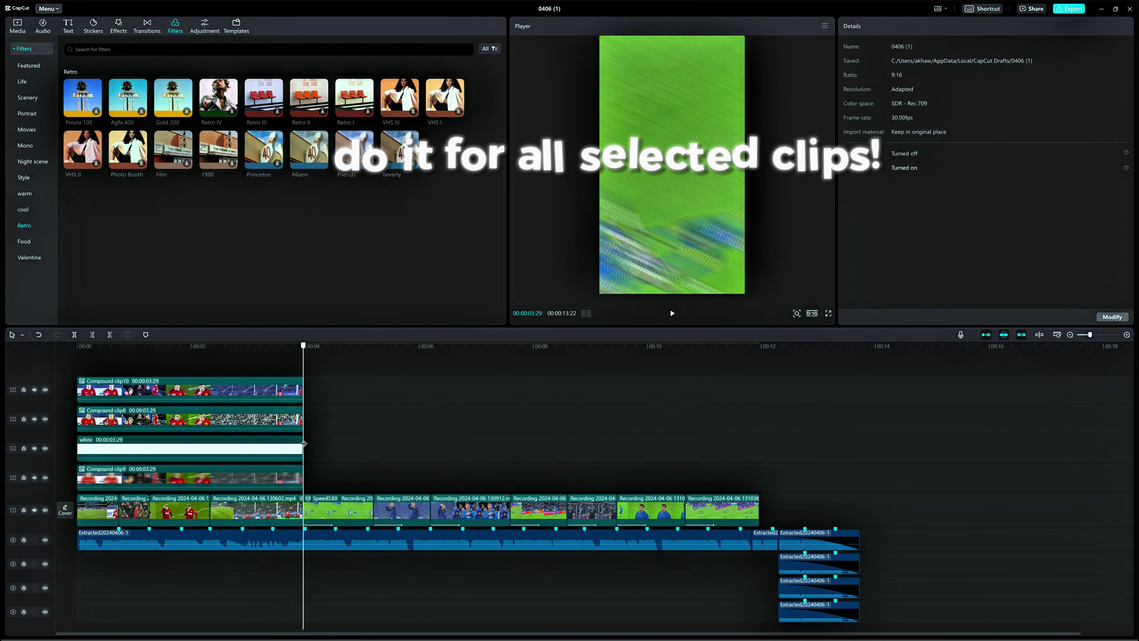
Duplicate the remaining main-track clips onto the track above and cover the duplicates with the Friends filter.
left_click_drag(317, 460, 730, 494)
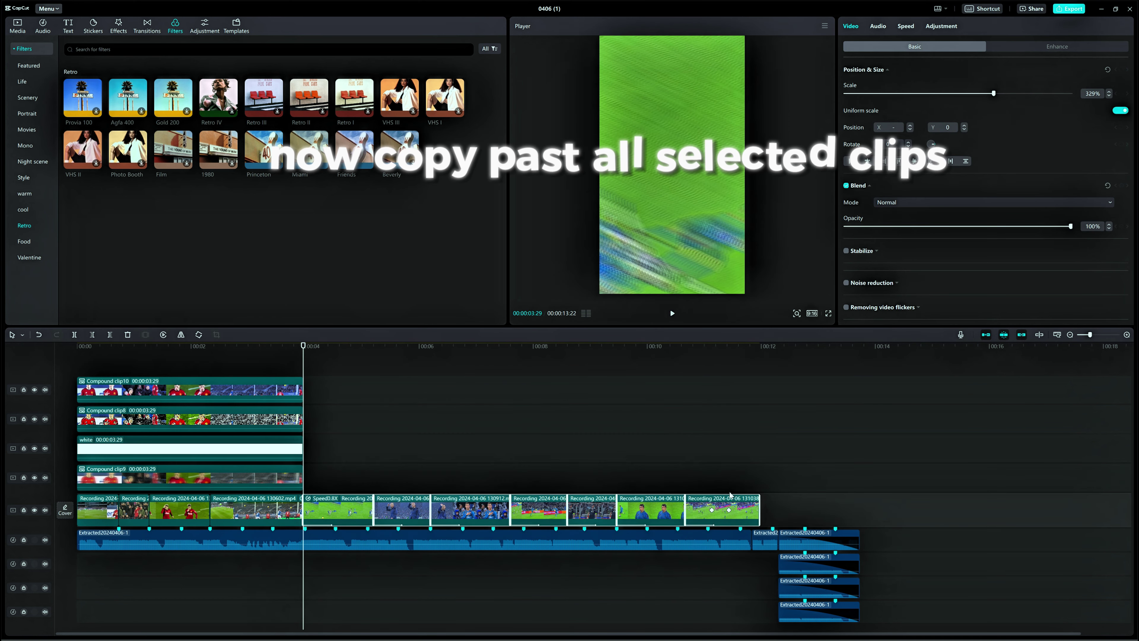
key("ctrl+c")
key("ctrl+v")
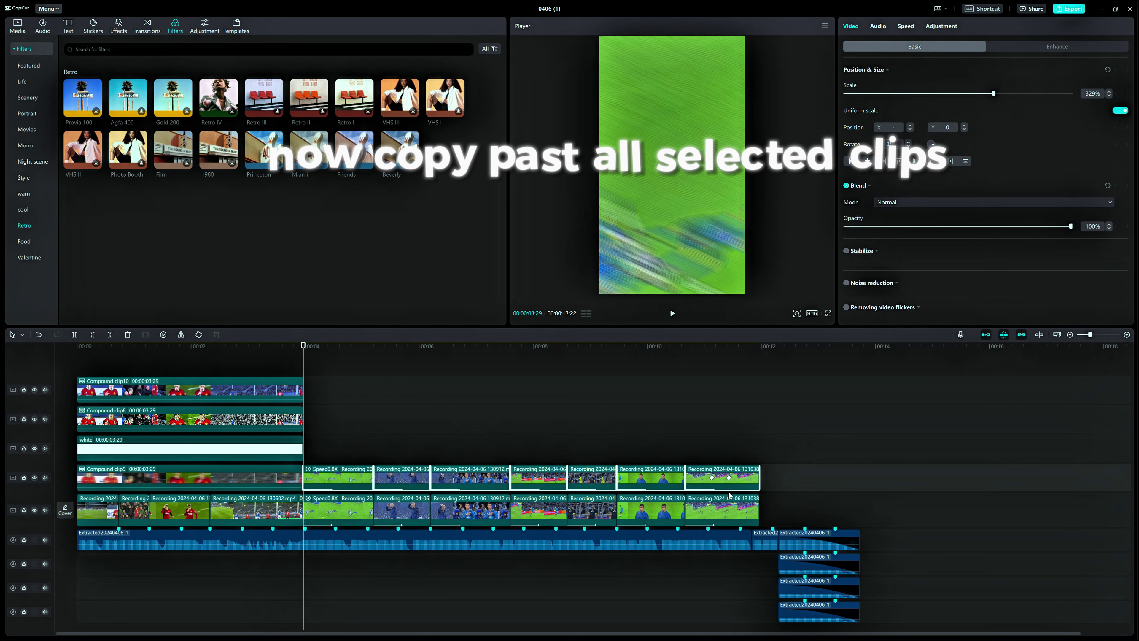
left_click_drag(354, 149, 759, 472)
left_click(557, 375)
key("space")
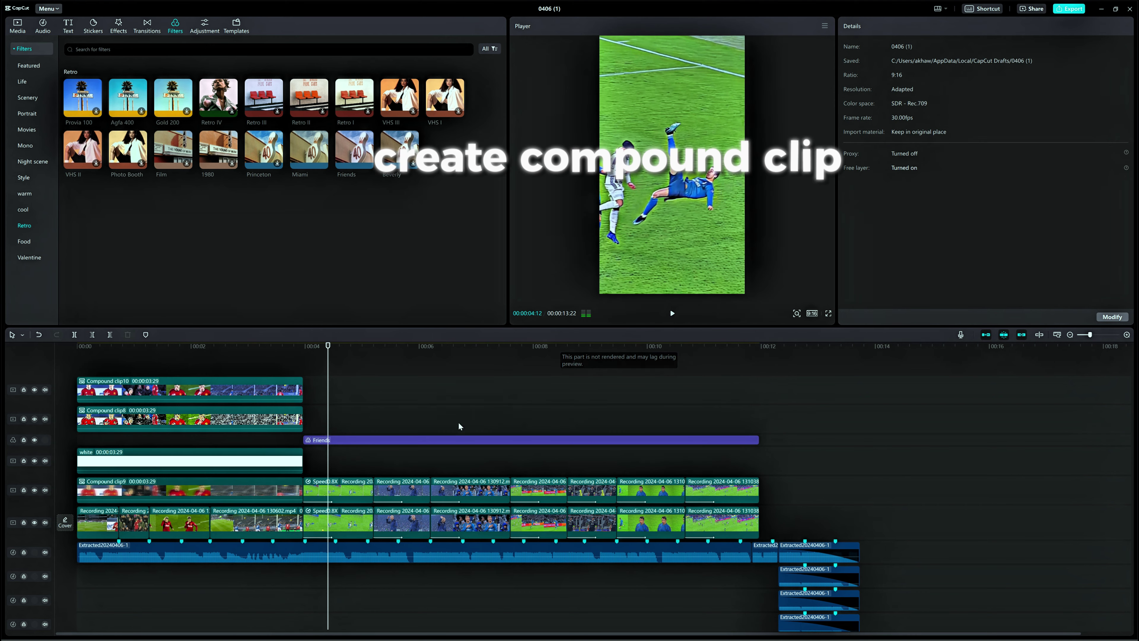
Combine the duplicated clips and their Friends filter into a compound clip and set its blend mode to Overlay.
left_click_drag(346, 409, 711, 498)
right_click(711, 498)
left_click(758, 583)
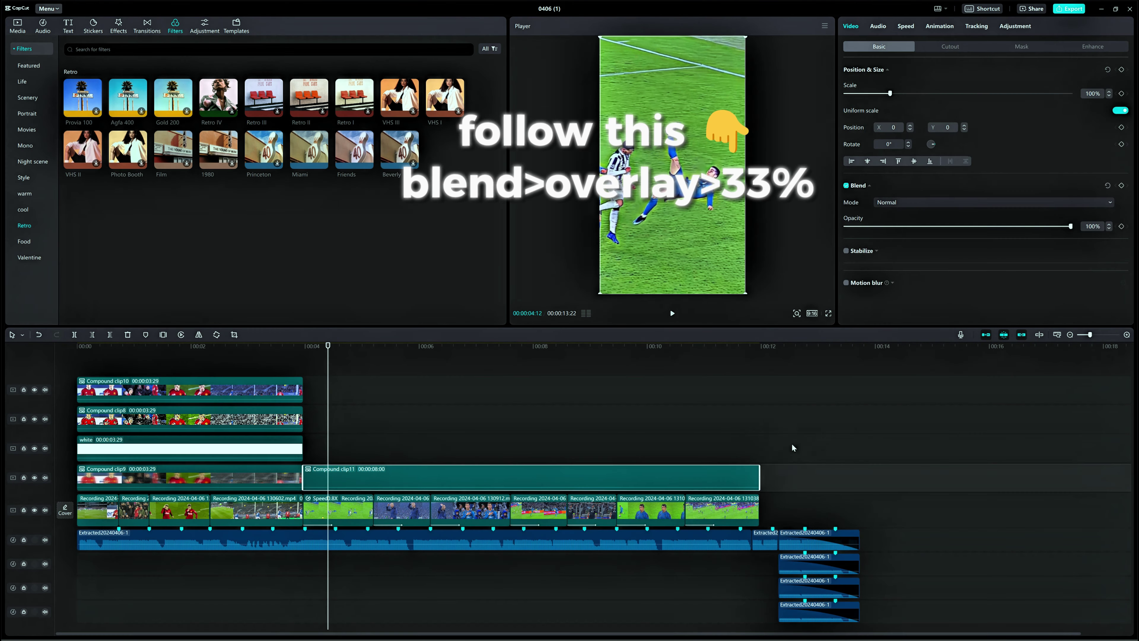
left_click(921, 207)
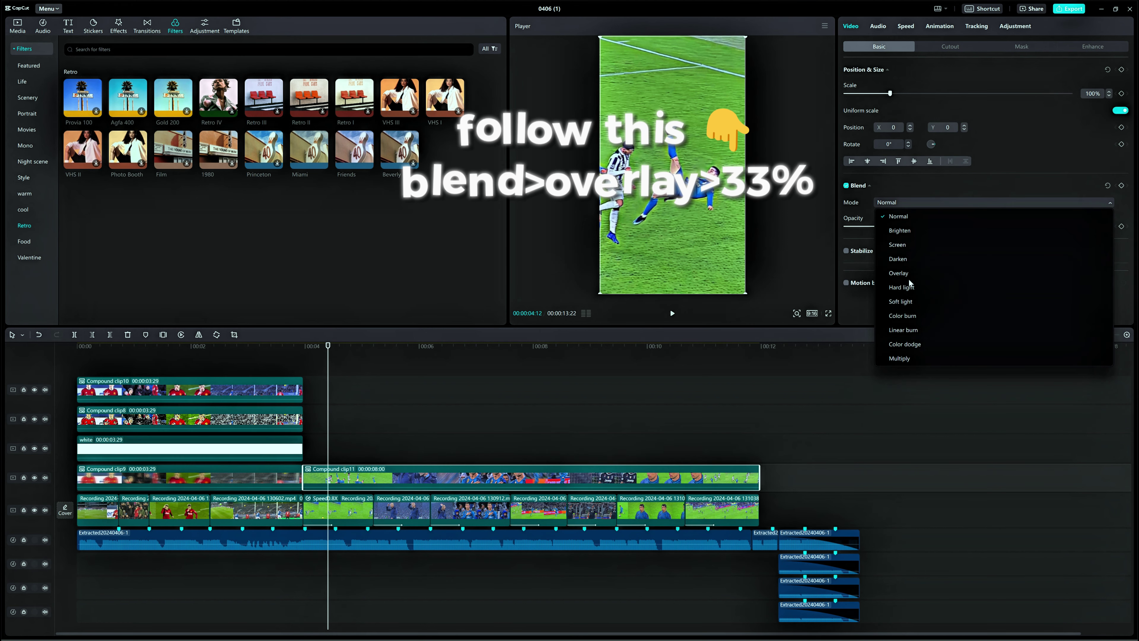
left_click(917, 277)
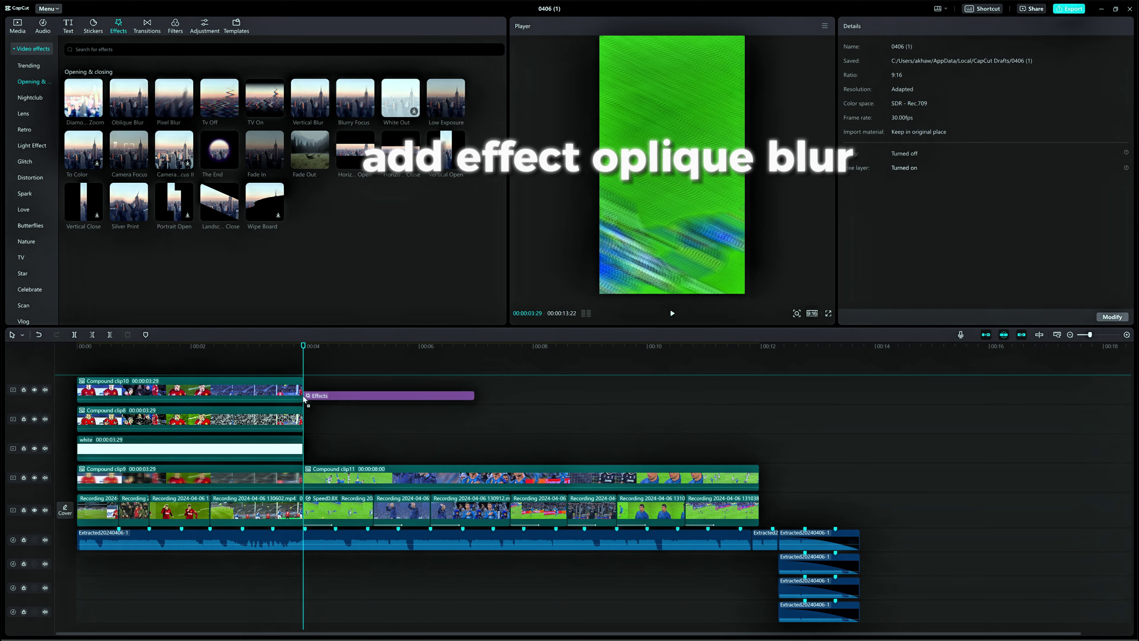
Add a short Oblique Blur effect at the start of the Overlay compound clip and stack two copies of it.
left_click_drag(404, 394, 403, 395)
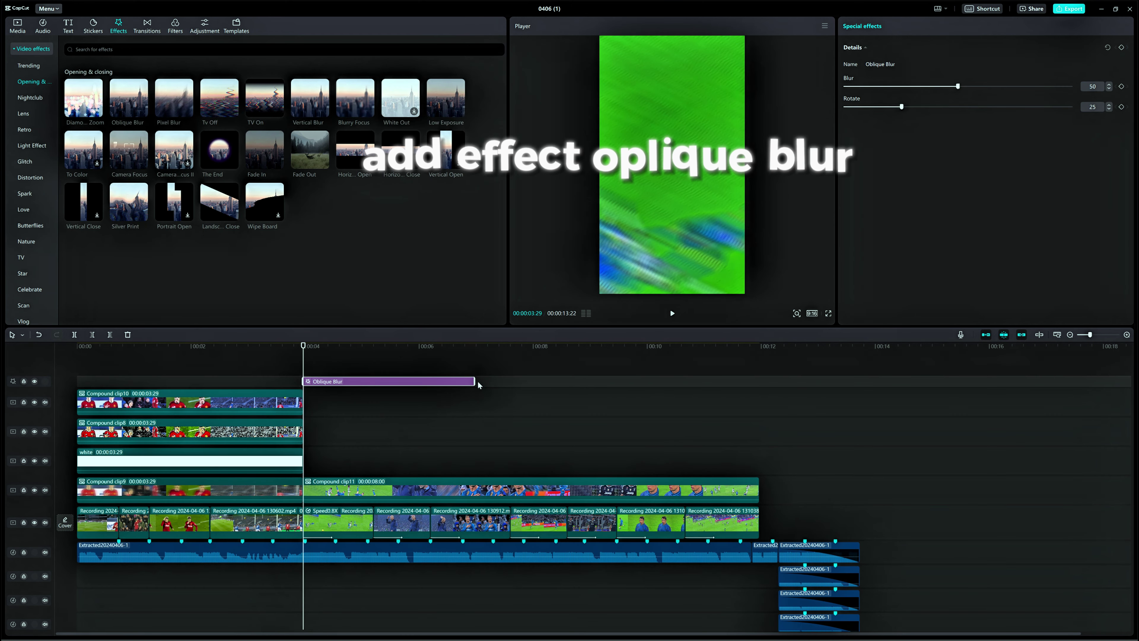
left_click_drag(477, 380, 369, 380)
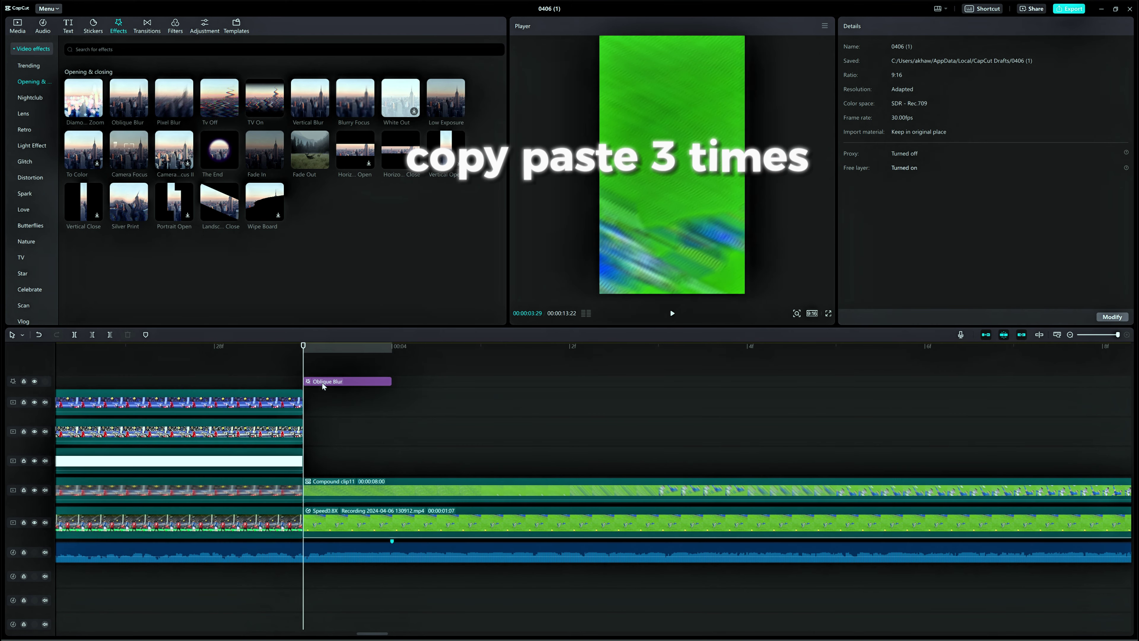
left_click(323, 382)
key("ctrl+c")
key("ctrl+v")
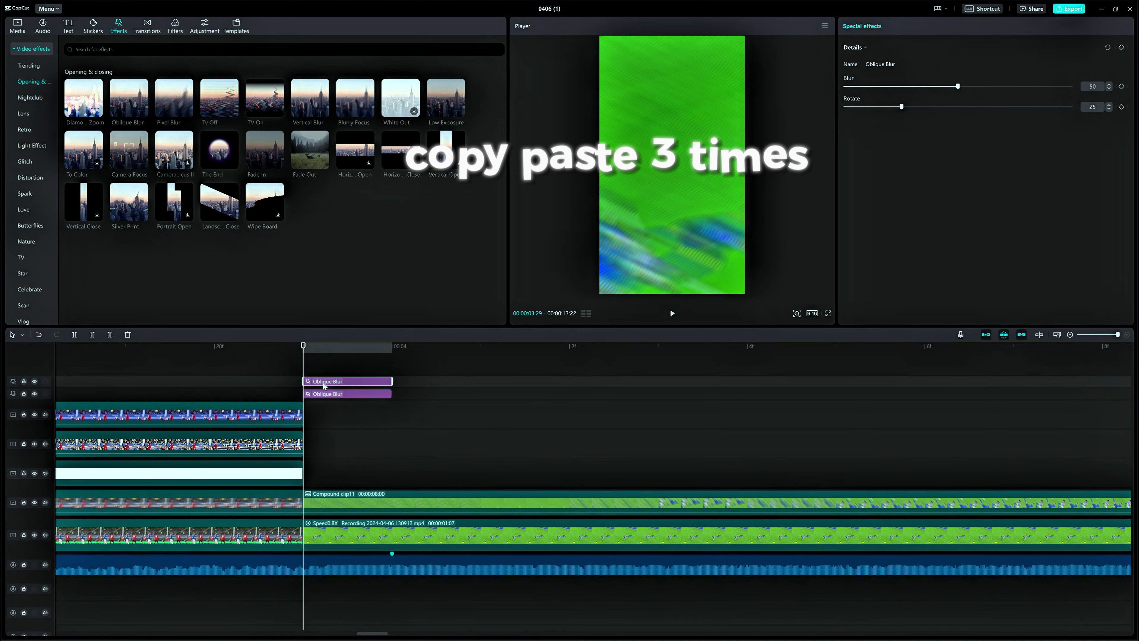
key("ctrl+v")
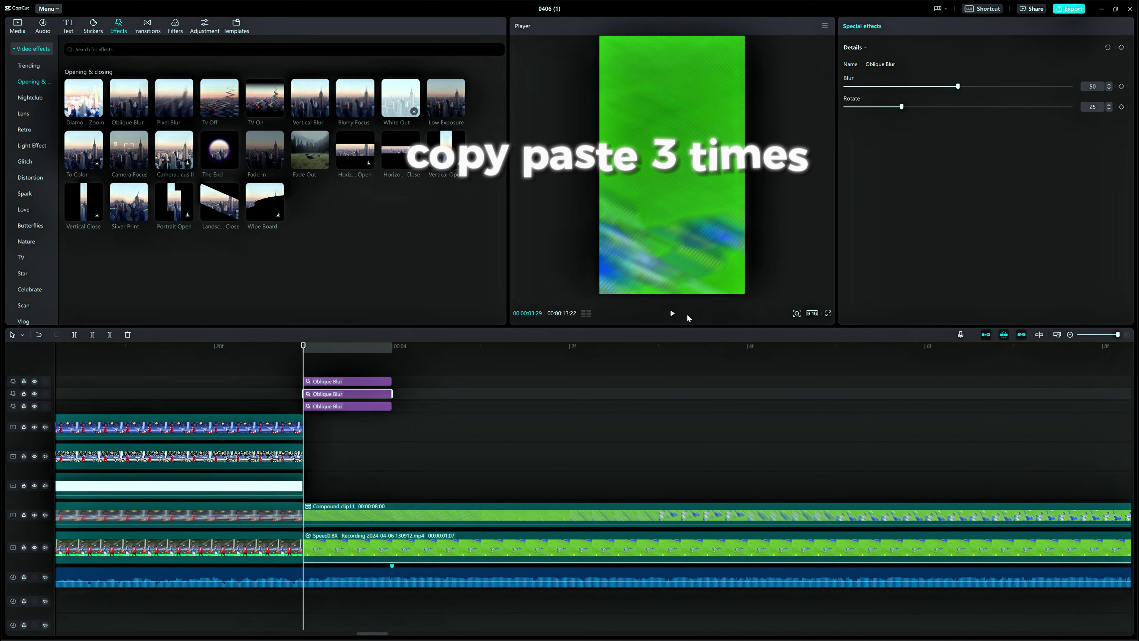
Extend all three stacked Oblique Blur effects to about half the length of the first clip's swing animation.
left_click(672, 313)
left_click(384, 431)
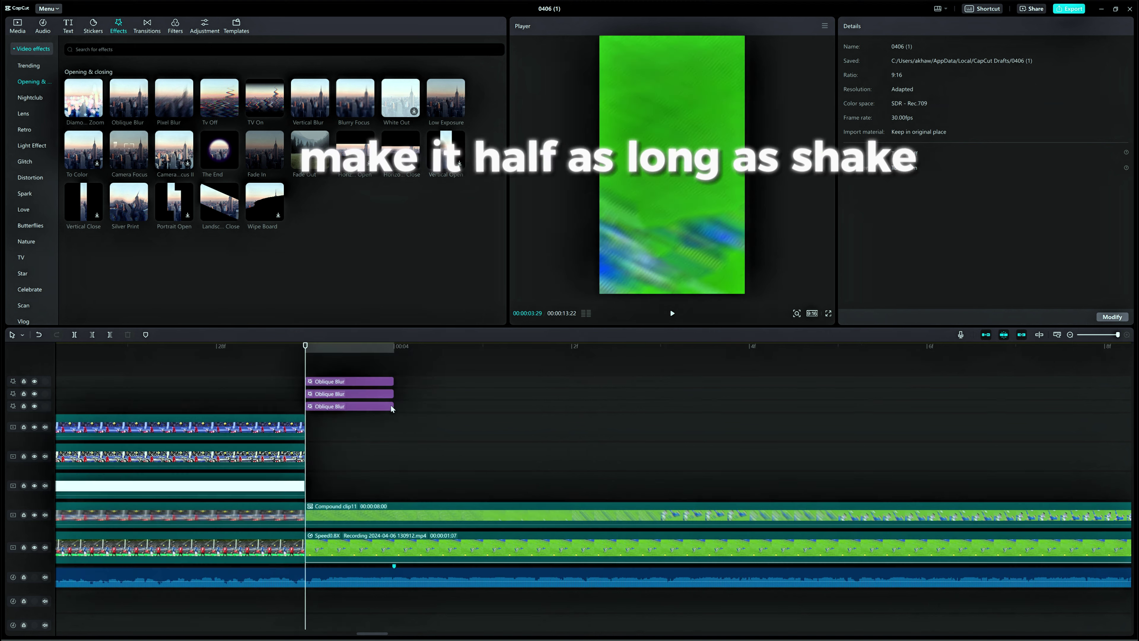
left_click_drag(391, 408, 383, 569)
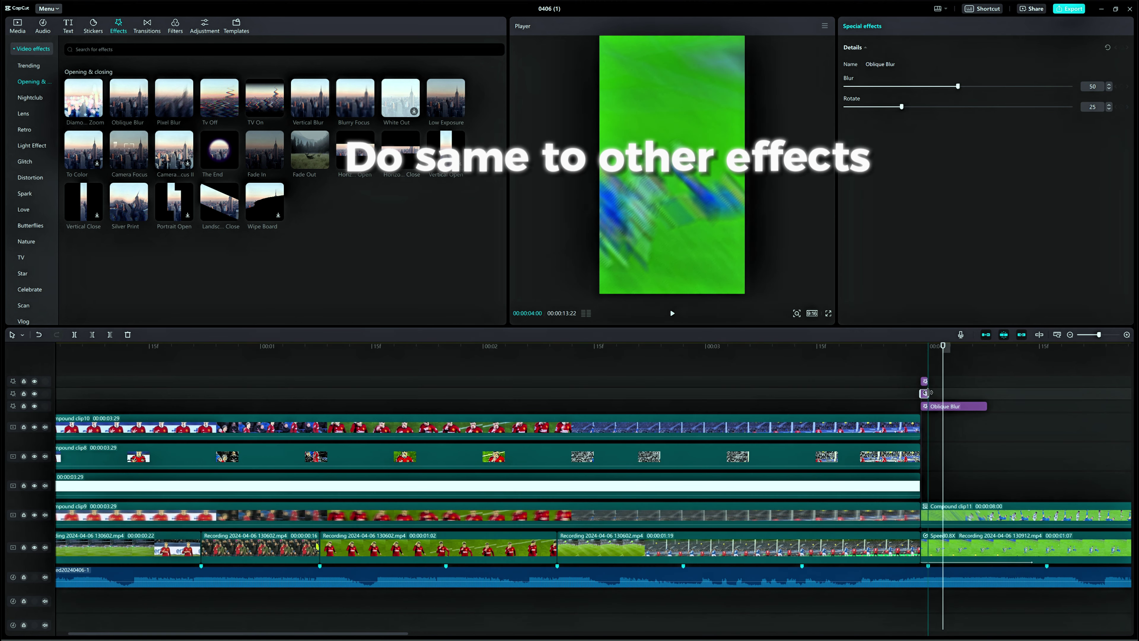
key("ctrl+v")
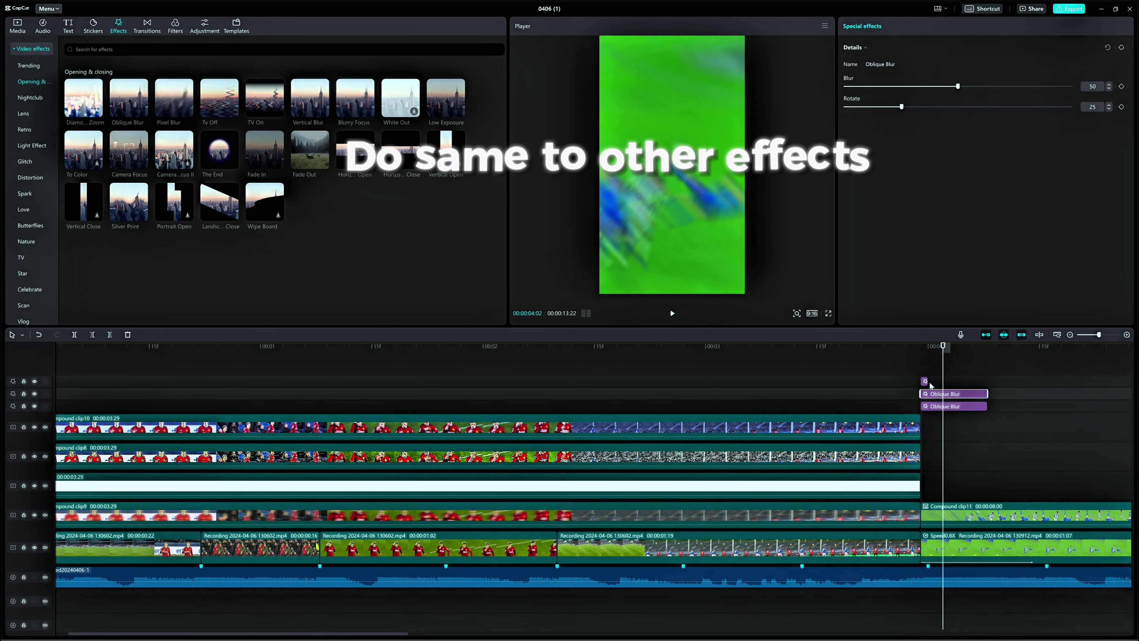
left_click_drag(928, 383, 987, 382)
Copy the three stacked Oblique Blur effects to the starts of the next three main-track clips.
left_click_drag(1011, 367, 965, 407)
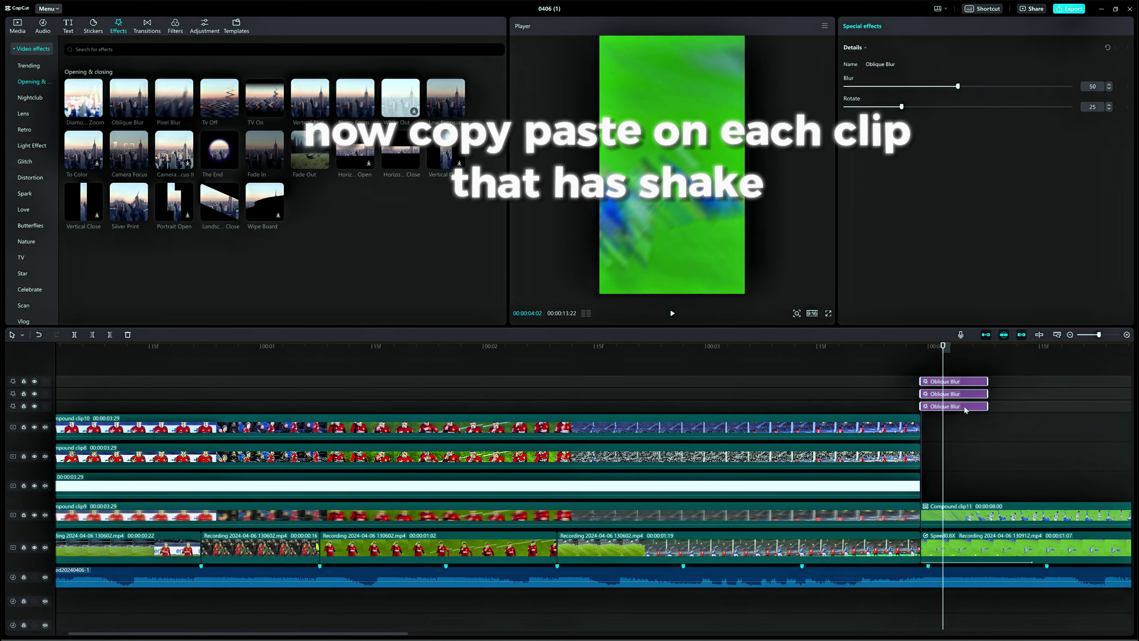
left_click(1120, 397)
left_click_drag(1120, 398, 369, 490)
key("ctrl+v")
left_click(591, 475)
key("ctrl+v")
left_click(904, 473)
key("ctrl+v")
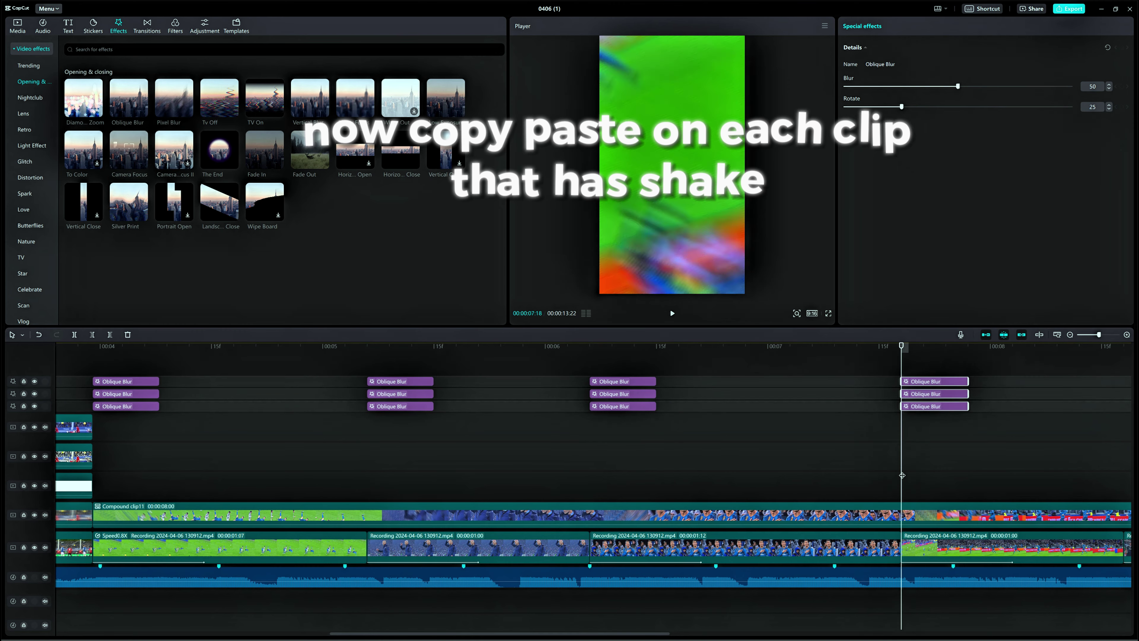
Paste the Oblique Blur stack at the starts of the last three main-track clips.
scroll(911, 473, "right", 10)
left_click(561, 453)
key("ctrl+v")
left_click(736, 471)
key("ctrl+v")
left_click(1001, 471)
key("ctrl+v")
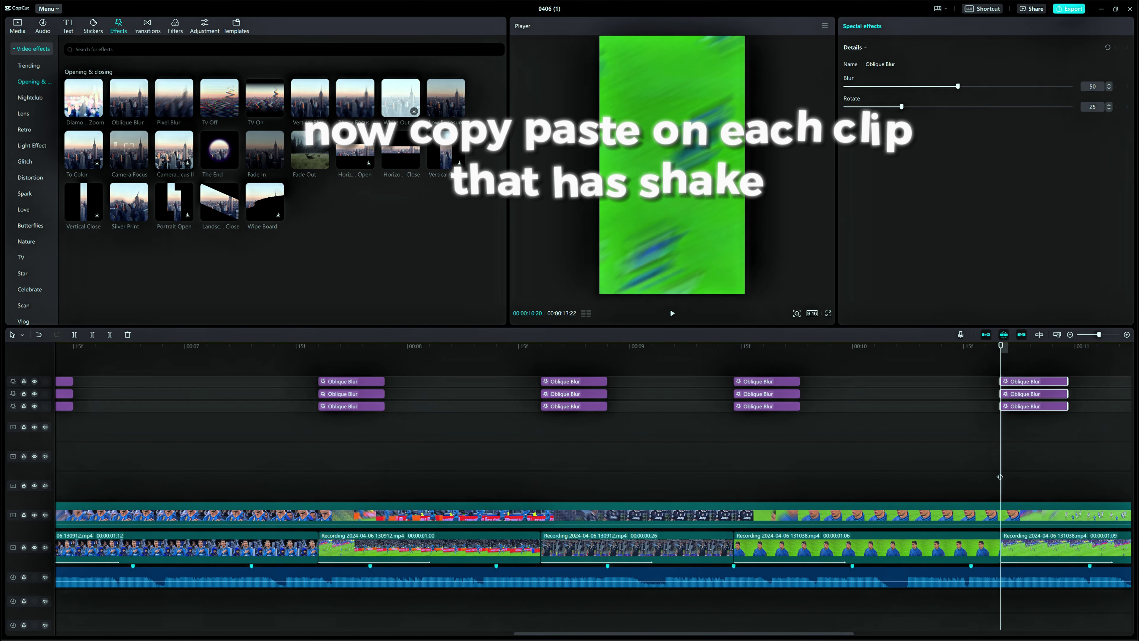
scroll(1001, 471, "right", 10)
left_click(617, 490)
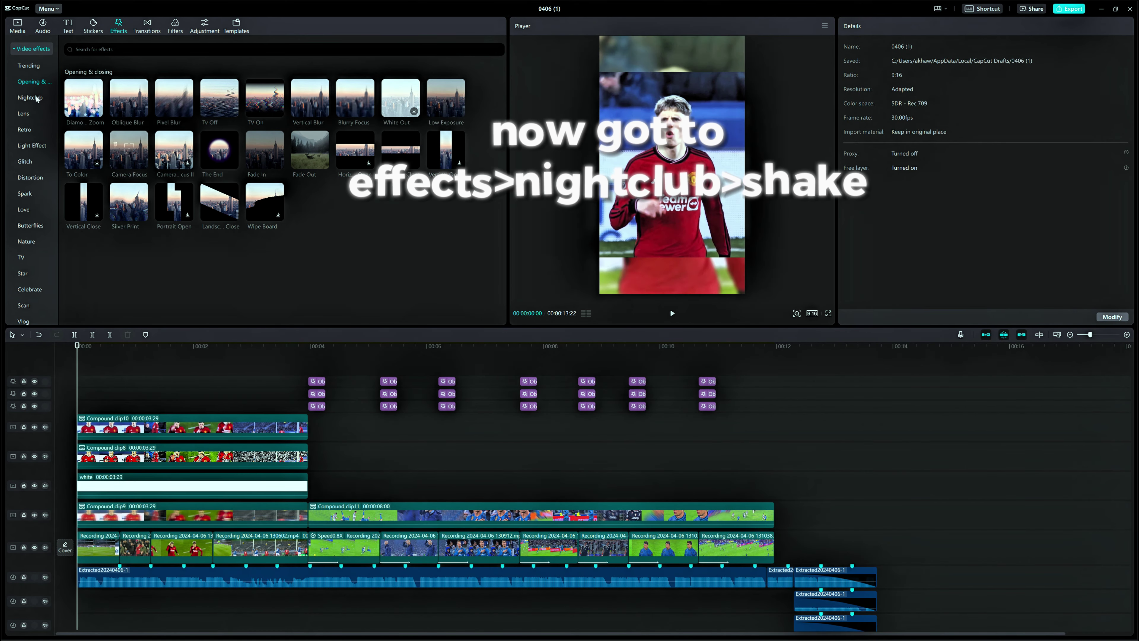
Add the Nightclub Shake effect above the first Oblique Blur stack, trim it to almost the swing animation's length, and preview it.
left_click(37, 100)
mouse_move(307, 103)
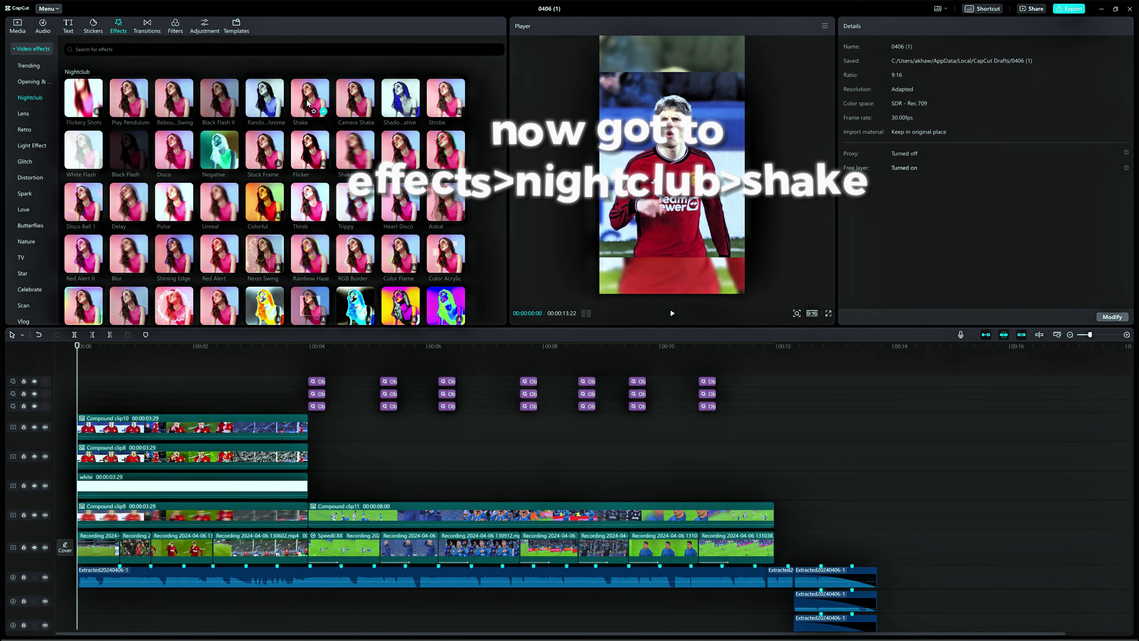
left_click_drag(307, 103, 310, 379)
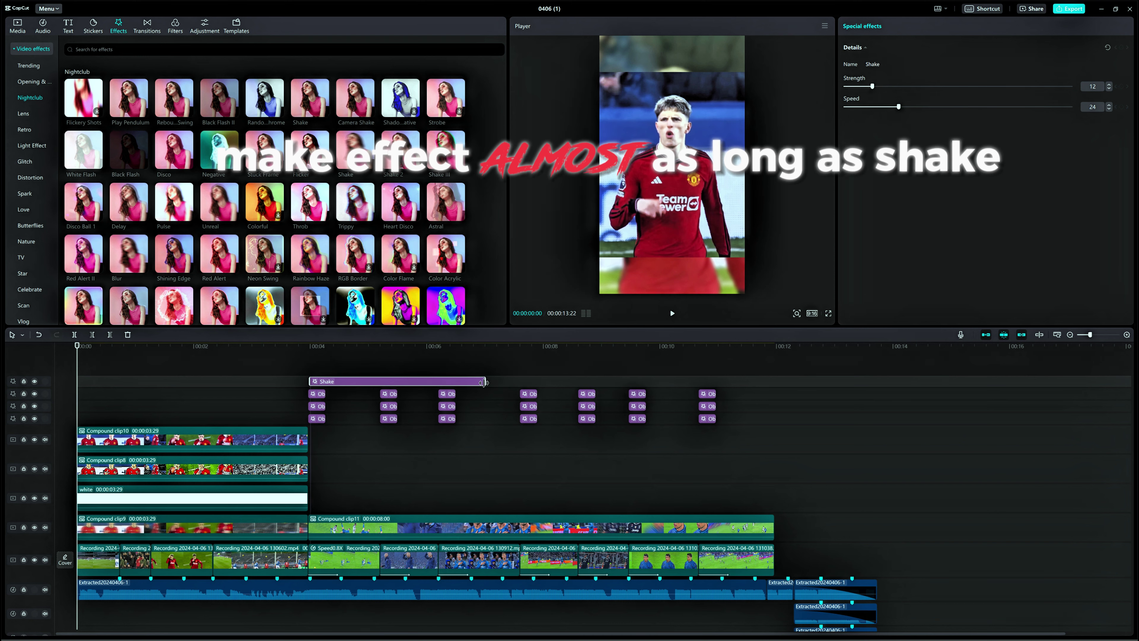
left_click_drag(483, 380, 338, 382)
left_click(303, 362)
left_click(672, 313)
left_click(672, 314)
left_click(303, 370)
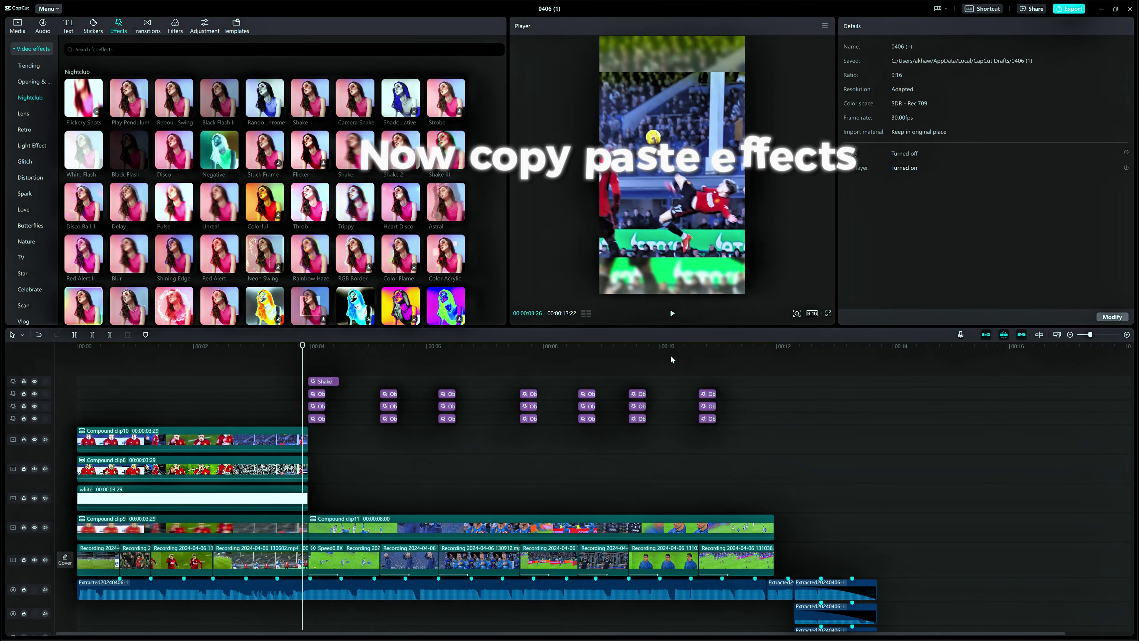
Copy the Shake effect to the start of each of the six remaining clips and play the edit from the beginning.
left_click(332, 382)
key("ctrl+c")
left_click(380, 462)
key("ctrl+v")
left_click(438, 456)
key("ctrl+v")
left_click(520, 449)
key("ctrl+v")
left_click(578, 467)
key("ctrl+v")
left_click(629, 475)
key("ctrl+v")
left_click(698, 488)
key("ctrl+v")
left_click(77, 381)
left_click(673, 314)
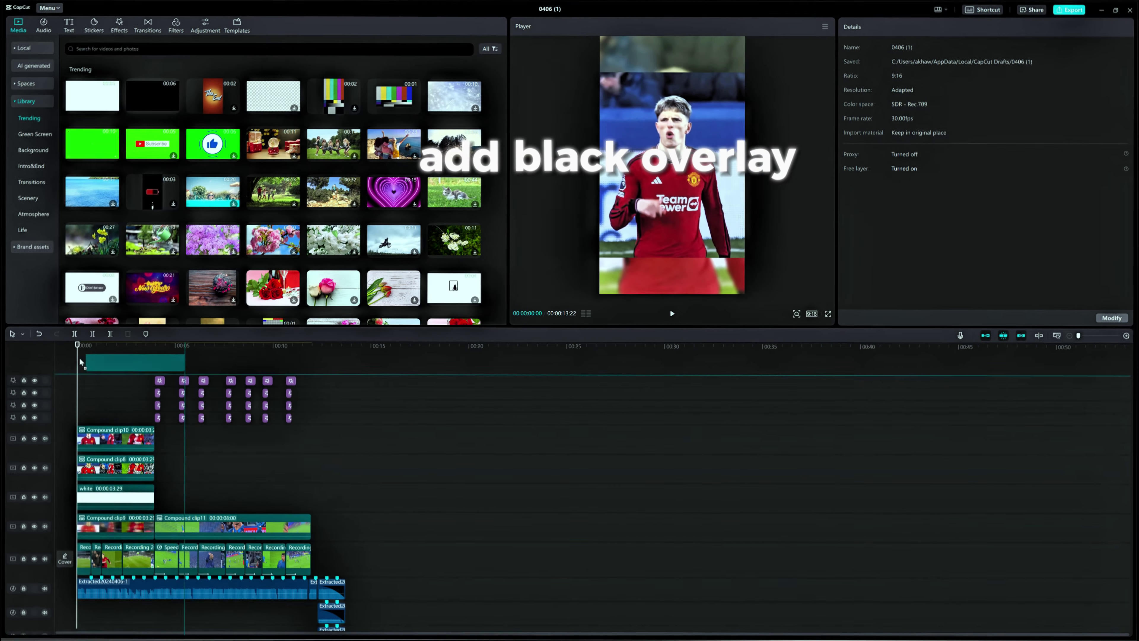
Add the black library clip as an overlay at the start of the timeline and crop it to a thin horizontal strip.
left_click_drag(81, 361, 80, 362)
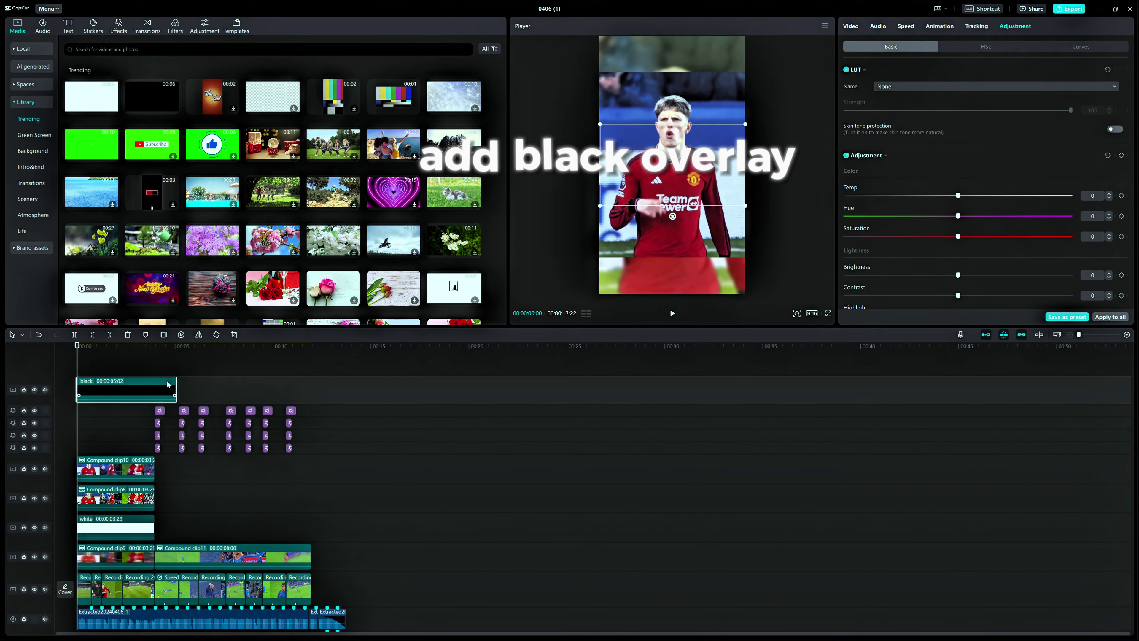
left_click(234, 335)
left_click_drag(577, 418, 599, 232)
left_click(761, 454)
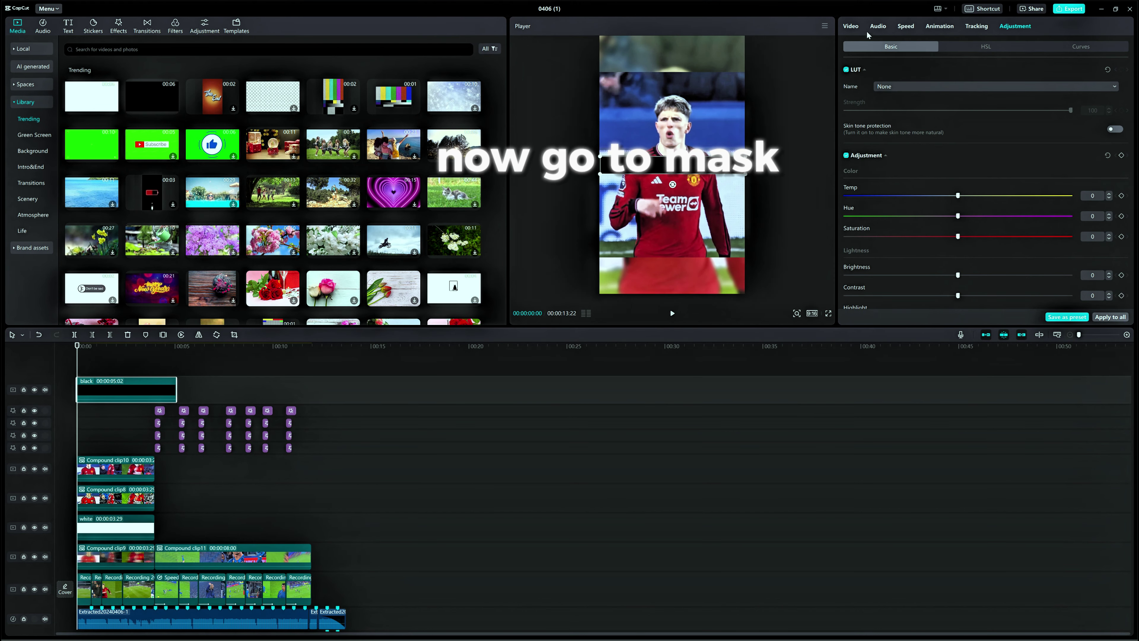
Apply a Horizontal mask to the black strip.
left_click(850, 26)
left_click(1022, 47)
left_click(896, 97)
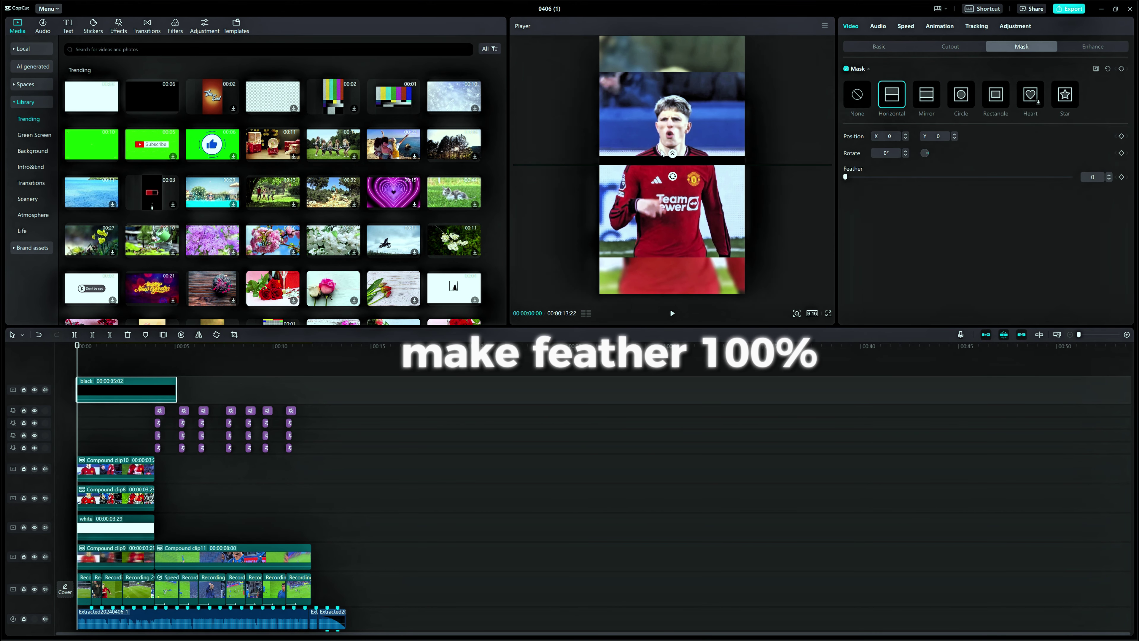
Move the masked black strip to the upper edge of the sharp footage and duplicate the clip.
left_click(706, 165)
left_click_drag(706, 162, 672, 50)
key("ctrl+v")
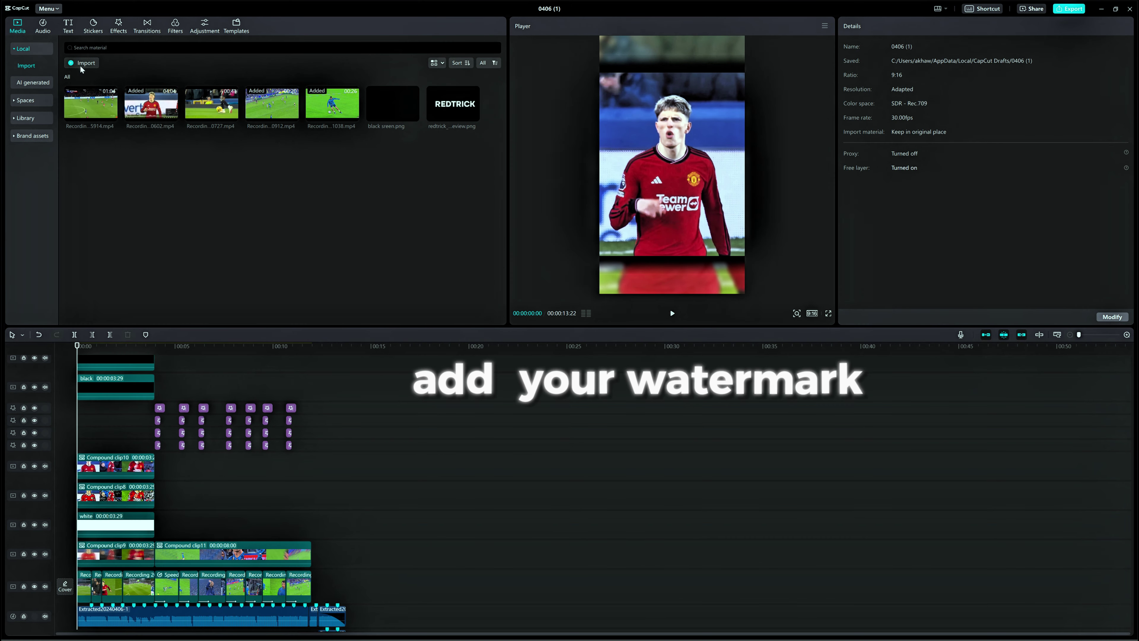
Place the Redtrick watermark image as the topmost overlay and extend it to the end of the football footage.
left_click(82, 66)
left_click(40, 88)
scroll(150, 176, "down", 15)
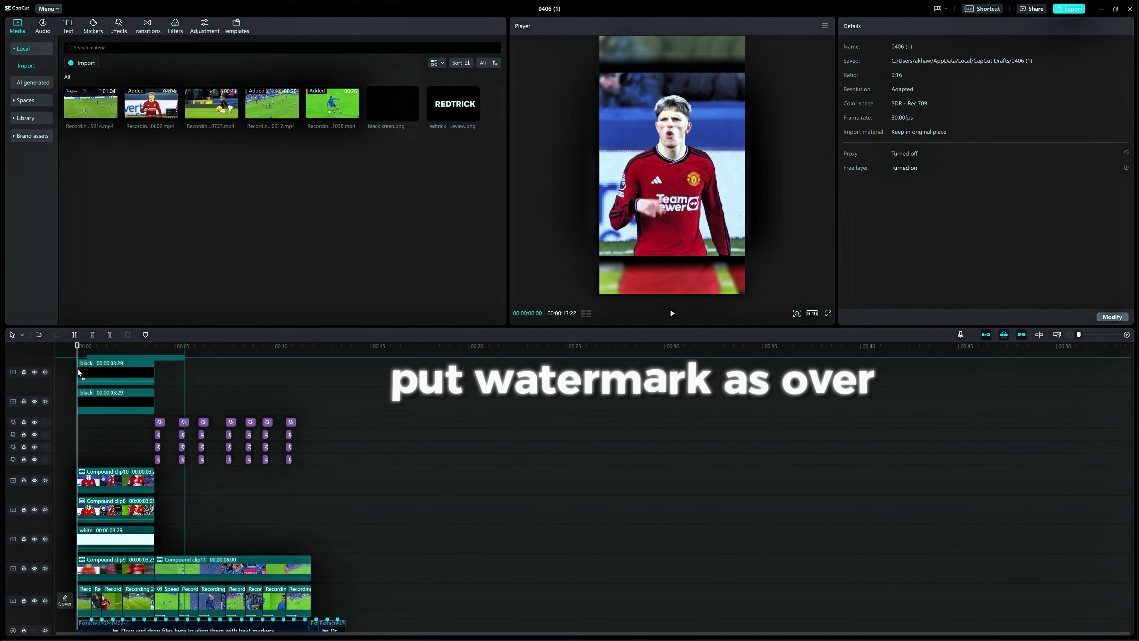
left_click_drag(77, 373, 82, 355)
left_click_drag(175, 394, 312, 409)
Shrink the watermark, position it slightly below the frame's centre, and set its blend mode to Overlay.
left_click_drag(746, 196, 703, 177)
left_click_drag(674, 176, 673, 207)
left_click(924, 204)
left_click(917, 272)
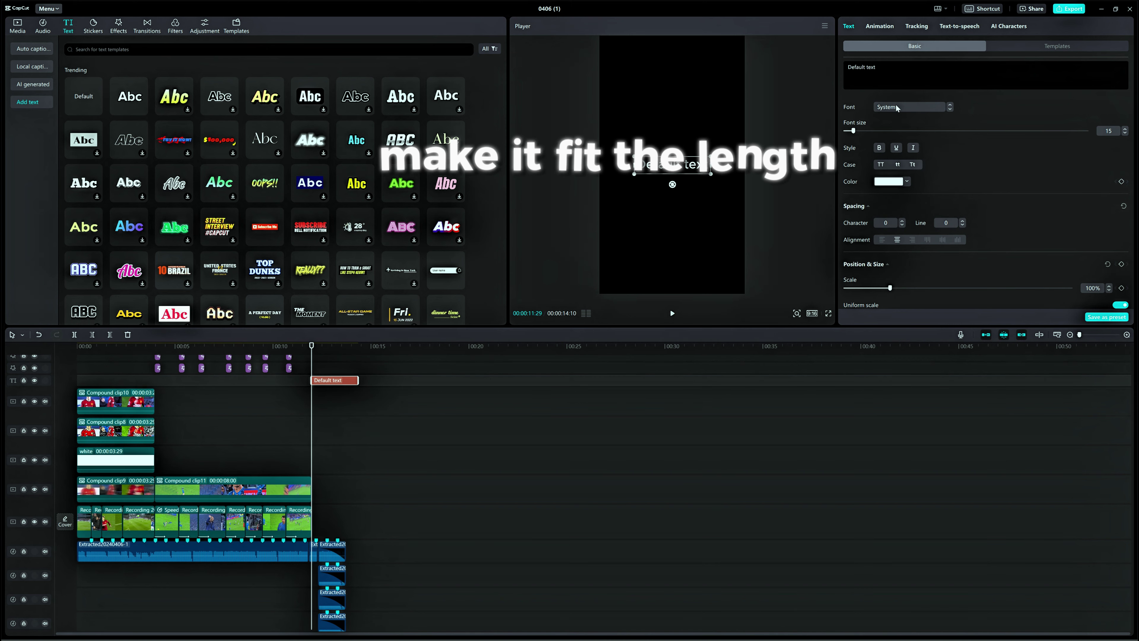
Style the closing title in Montserrat with Glow and Shadow, and change its text to "Redtrick".
left_click(897, 108)
left_click(902, 180)
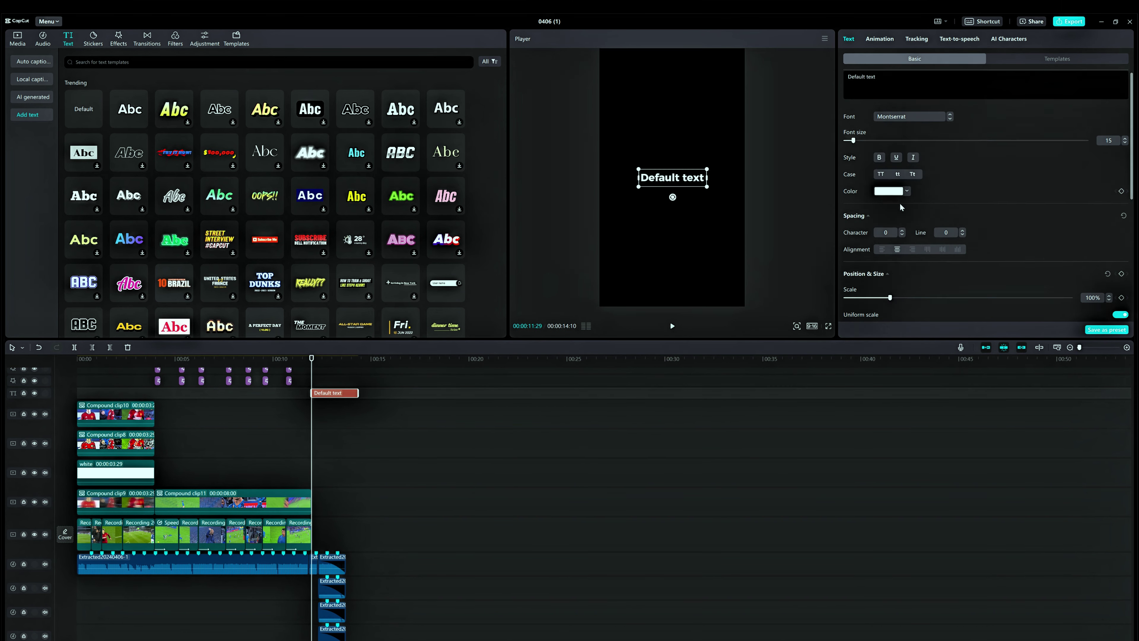
scroll(902, 207, "down", 10)
left_click(846, 252)
scroll(847, 274, "down", 2)
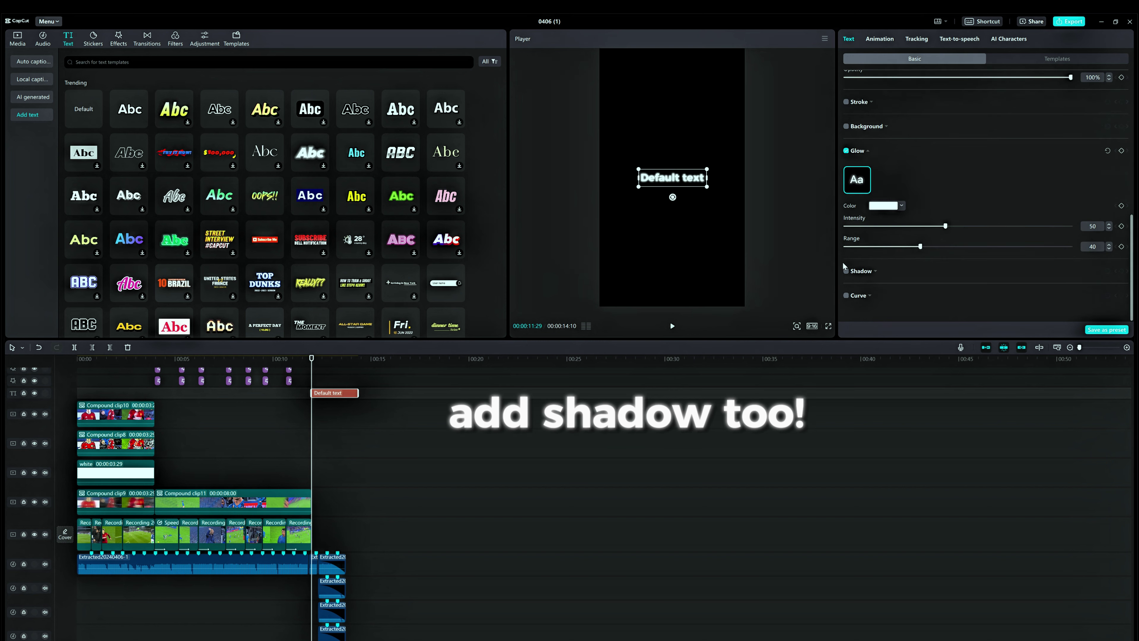
left_click(846, 272)
scroll(904, 162, "down", 2)
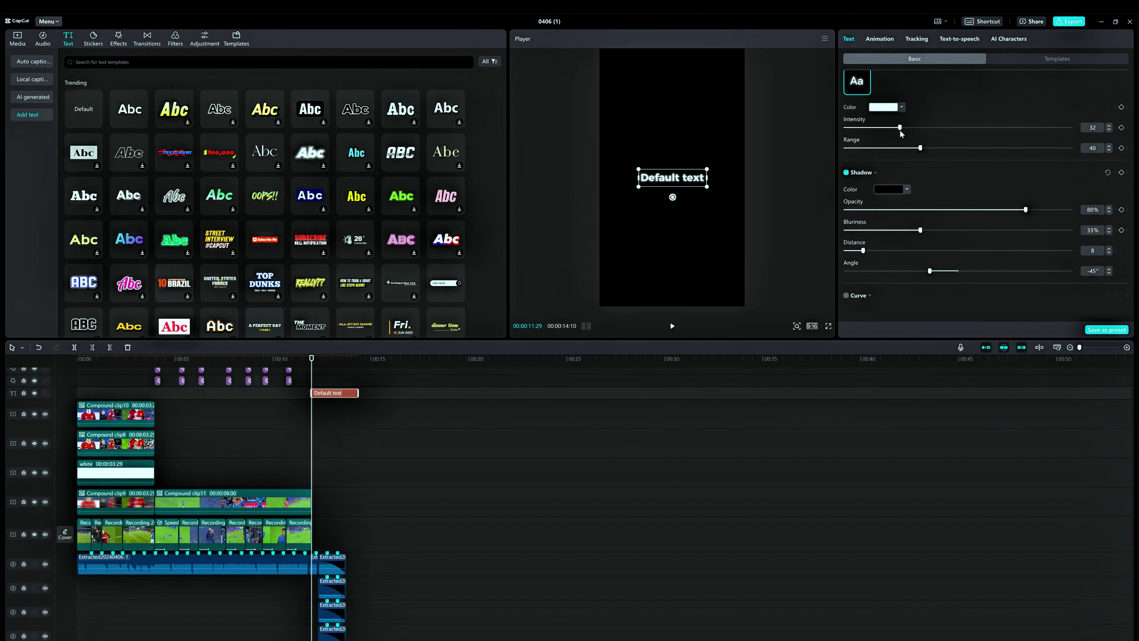
scroll(907, 135, "up", 14)
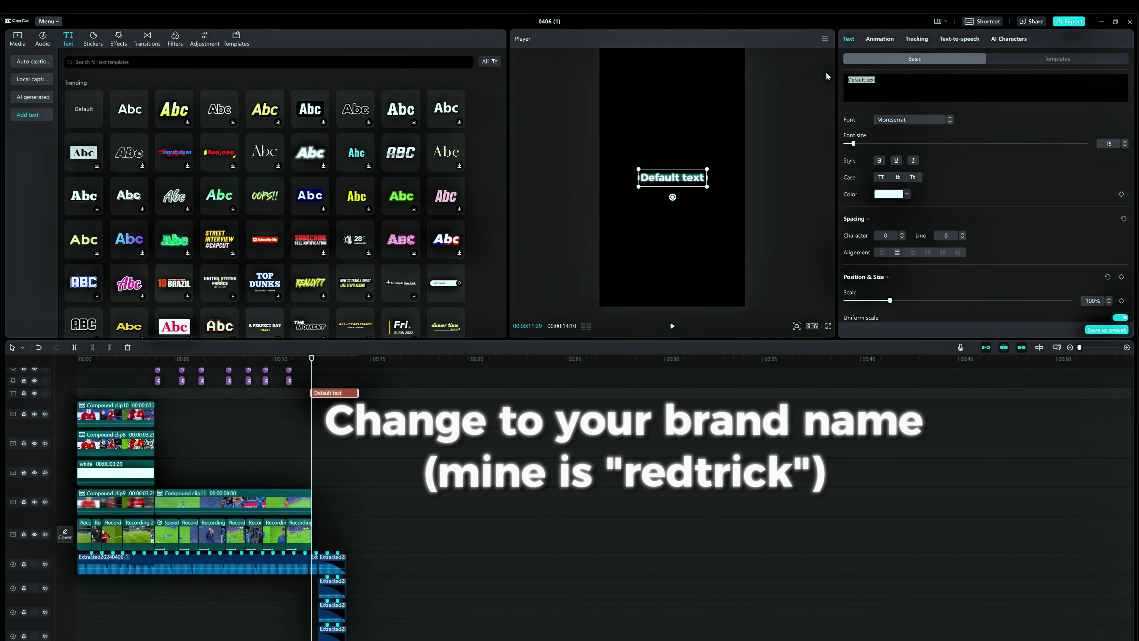
type("Redtrick")
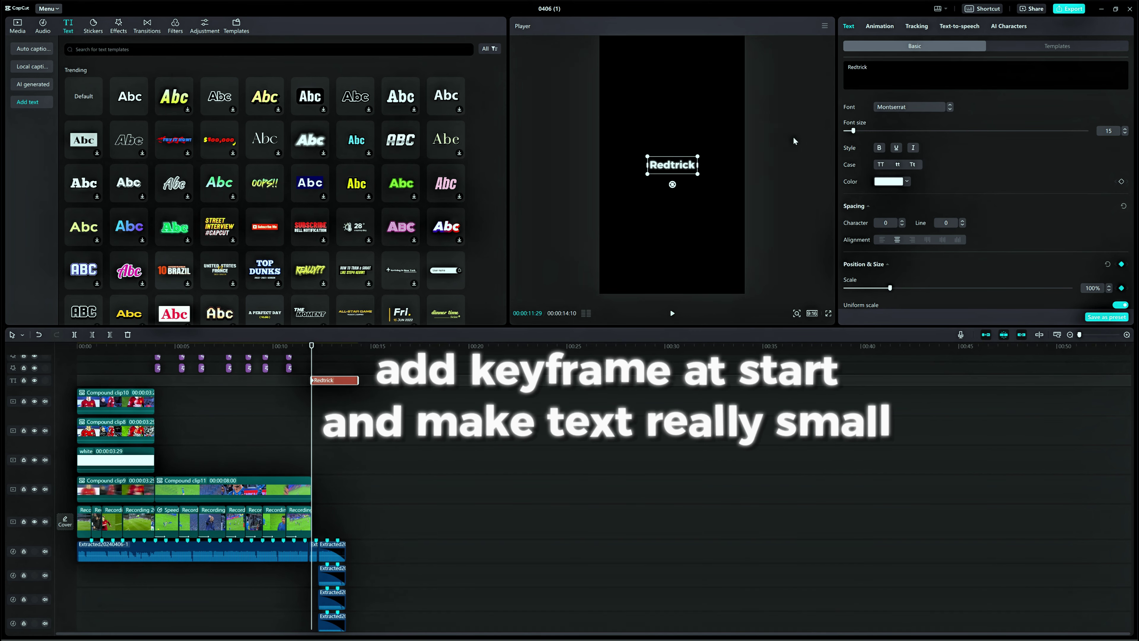
Keyframe the Redtrick title's scale from 40% at its start to about two-thirds of the frame width at its end, with an Expand Out animation.
left_click_drag(701, 175, 683, 169)
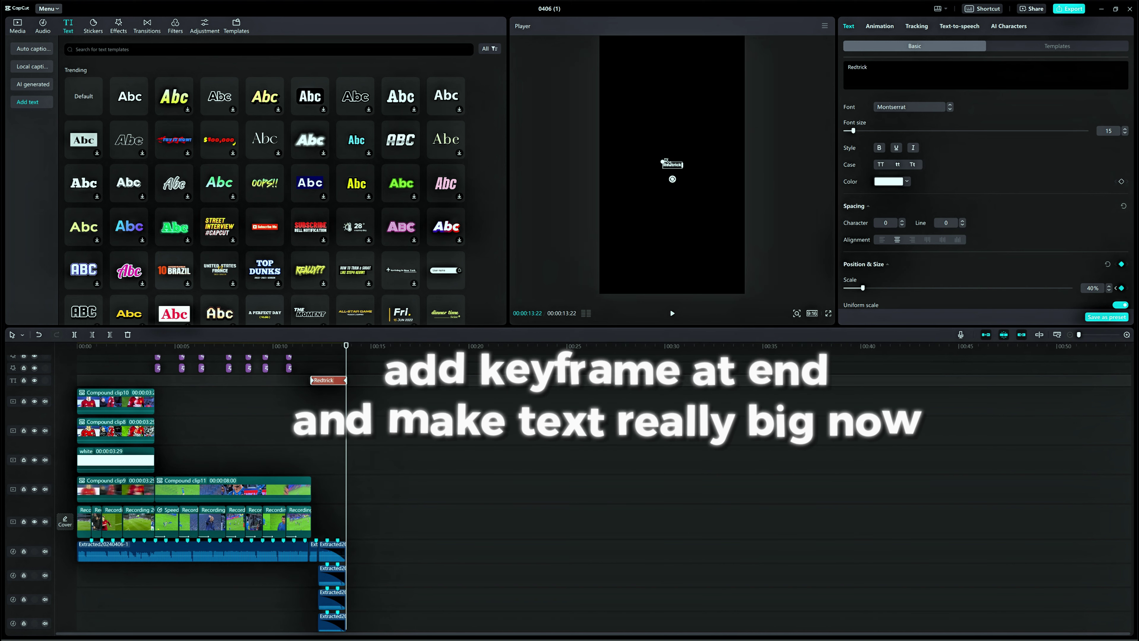
left_click_drag(645, 154, 621, 146)
left_click(878, 25)
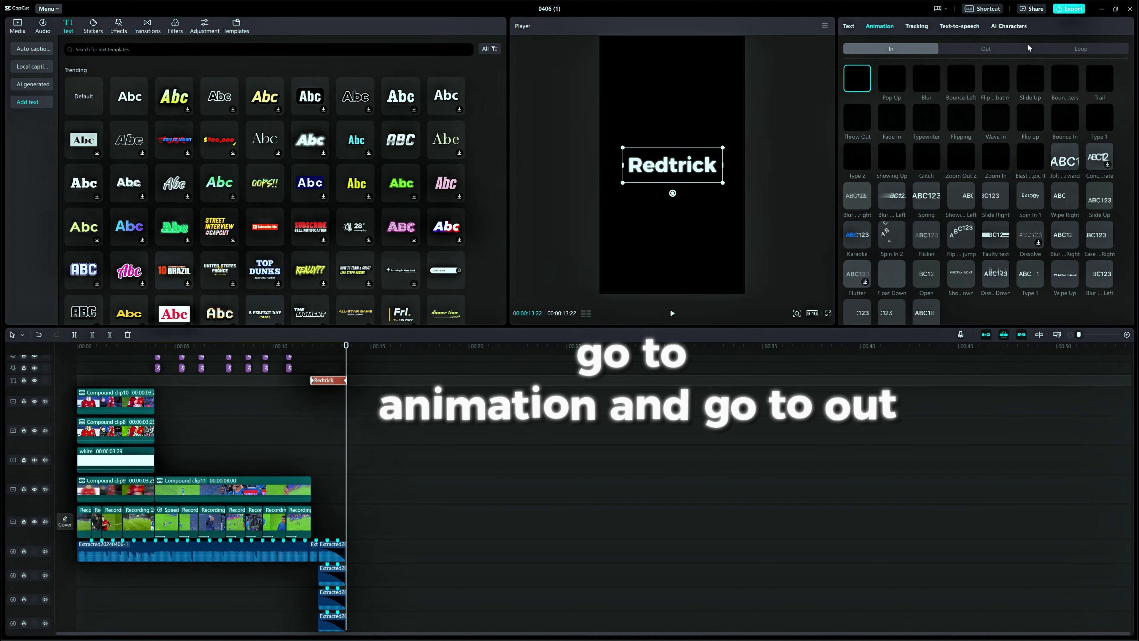
left_click(984, 48)
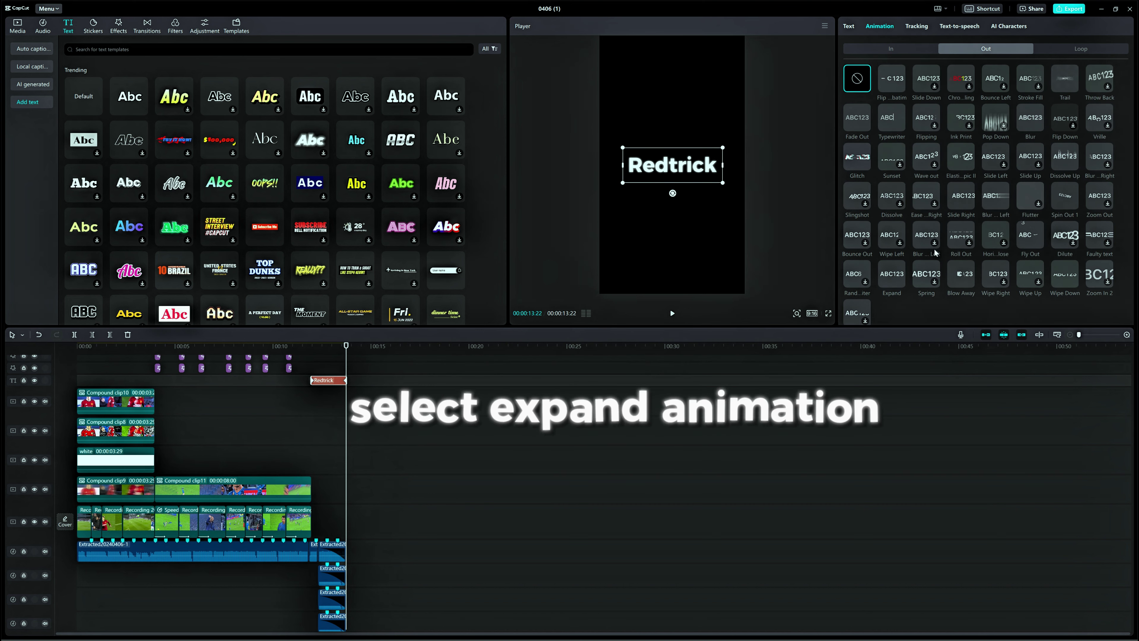
left_click(898, 277)
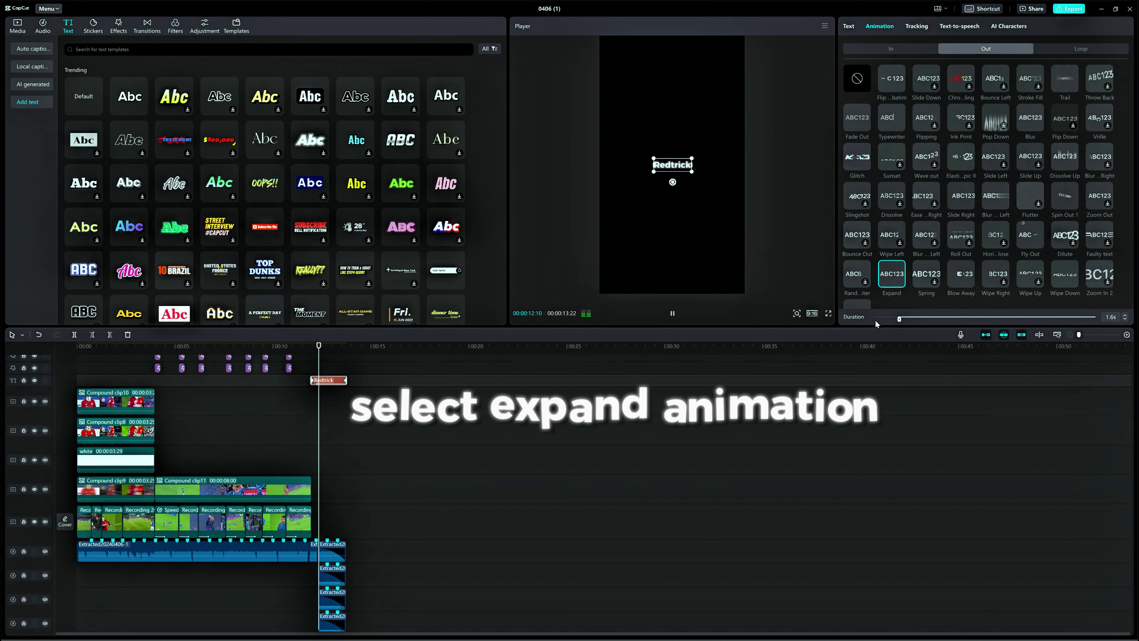